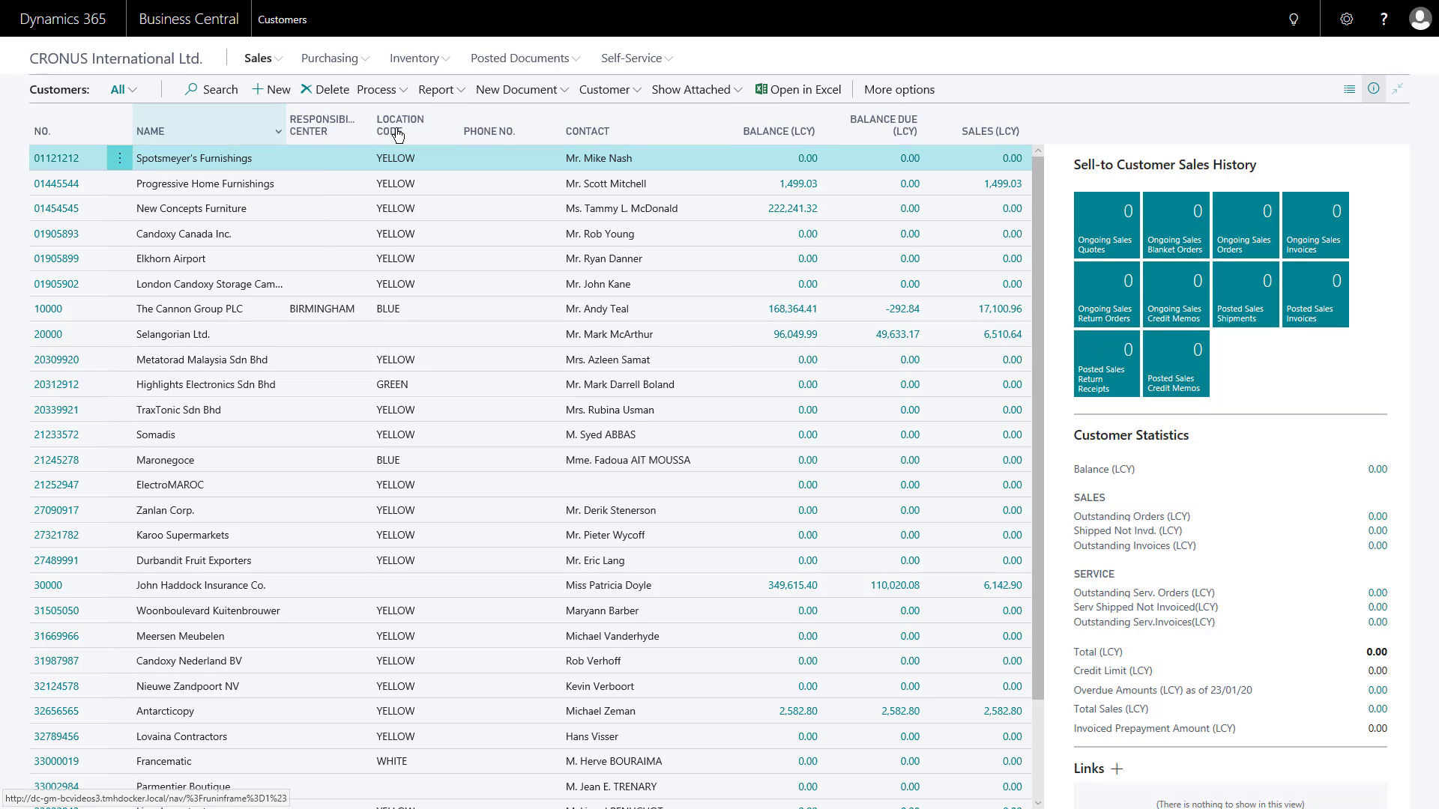
# - Start personalising the Customers list page
pyautogui.click(1347, 24)
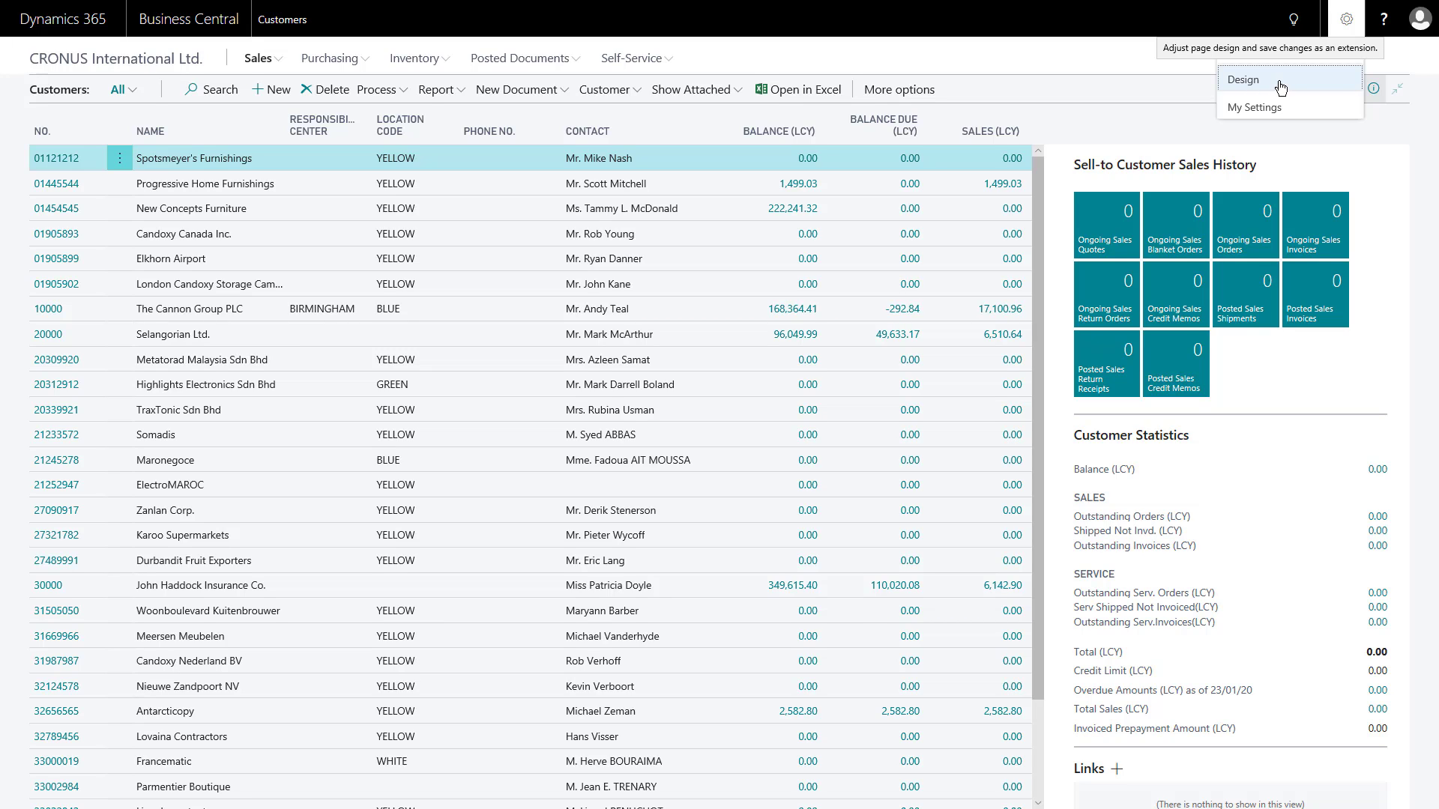
pyautogui.click(1347, 18)
pyautogui.click(1347, 19)
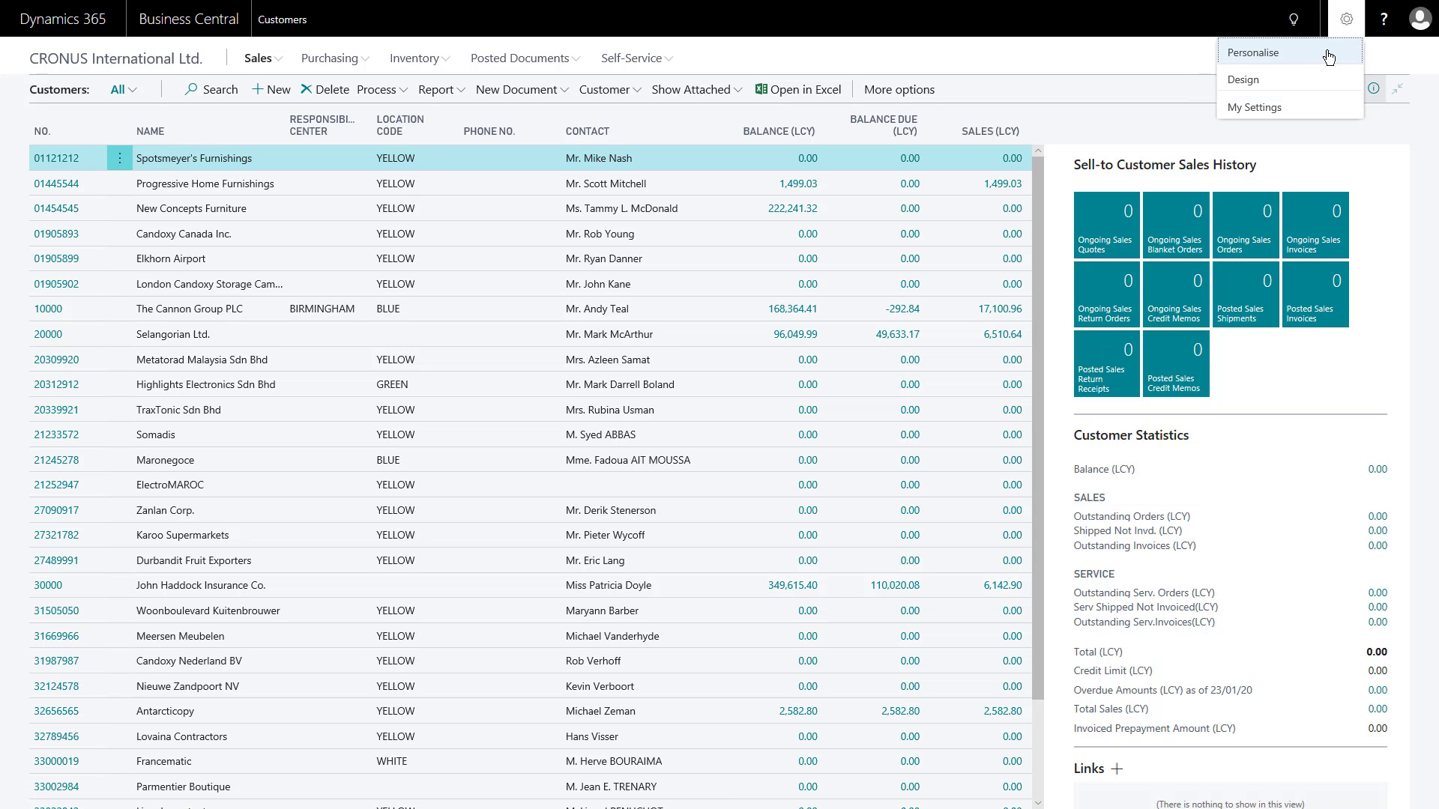
pyautogui.click(1283, 52)
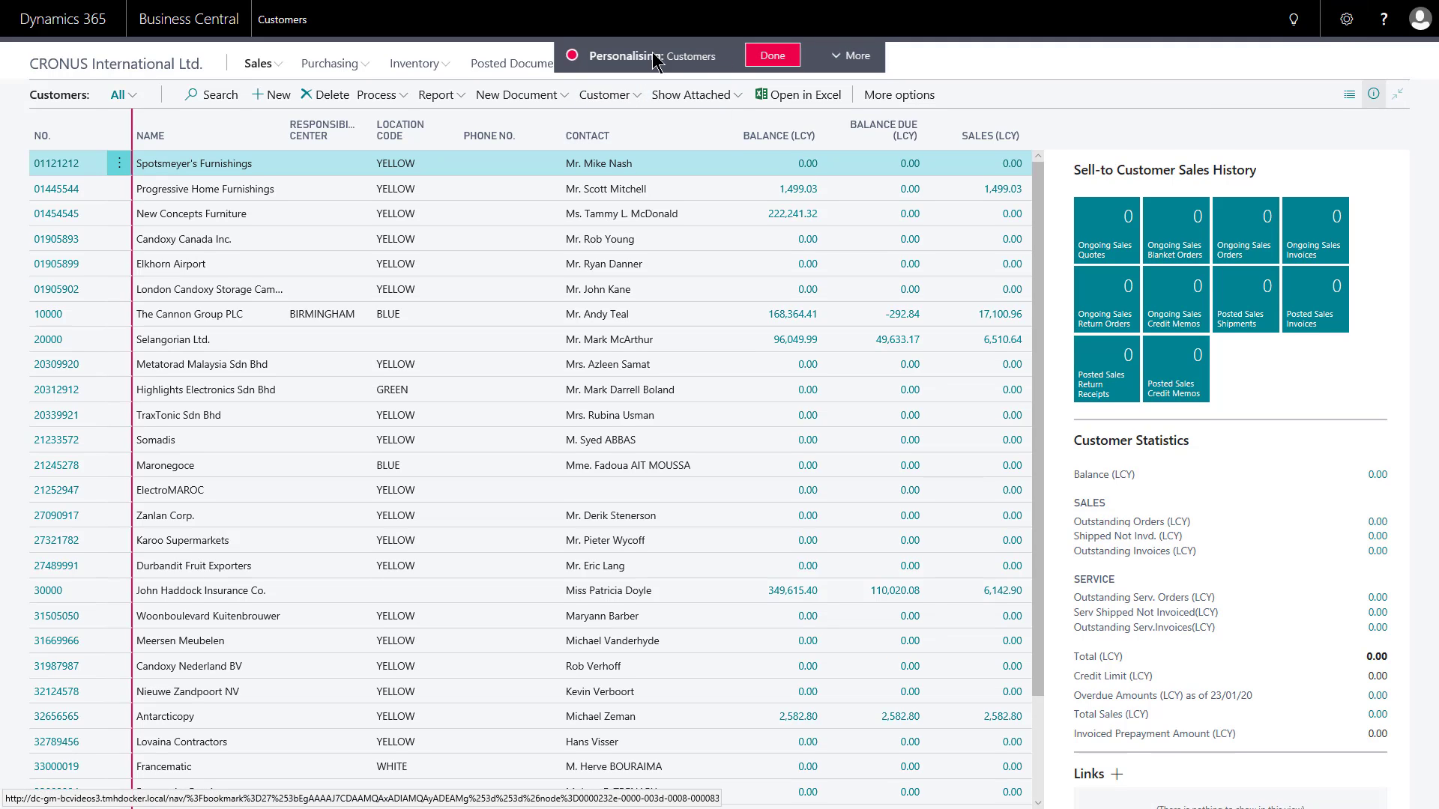
pyautogui.click(739, 100)
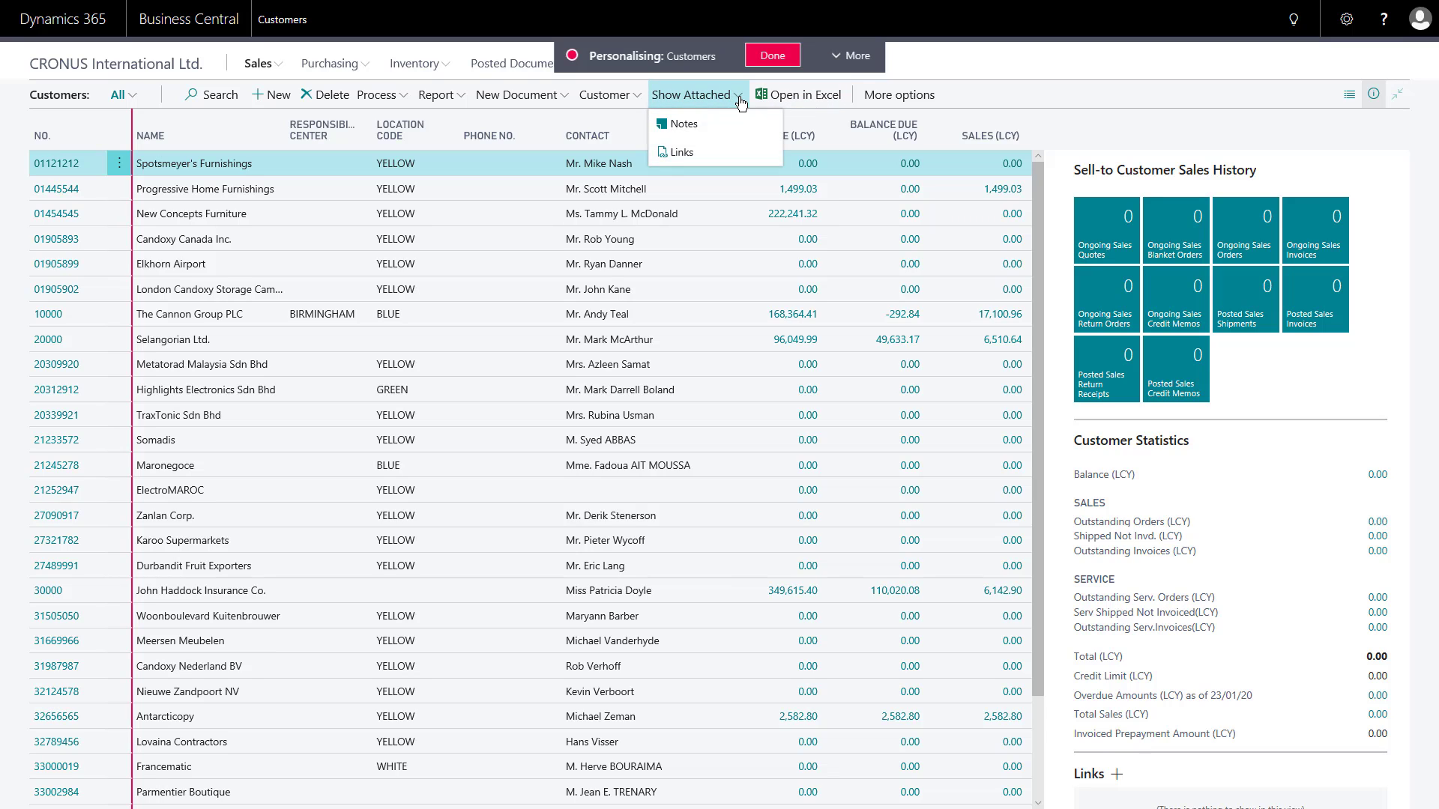
pyautogui.click(950, 60)
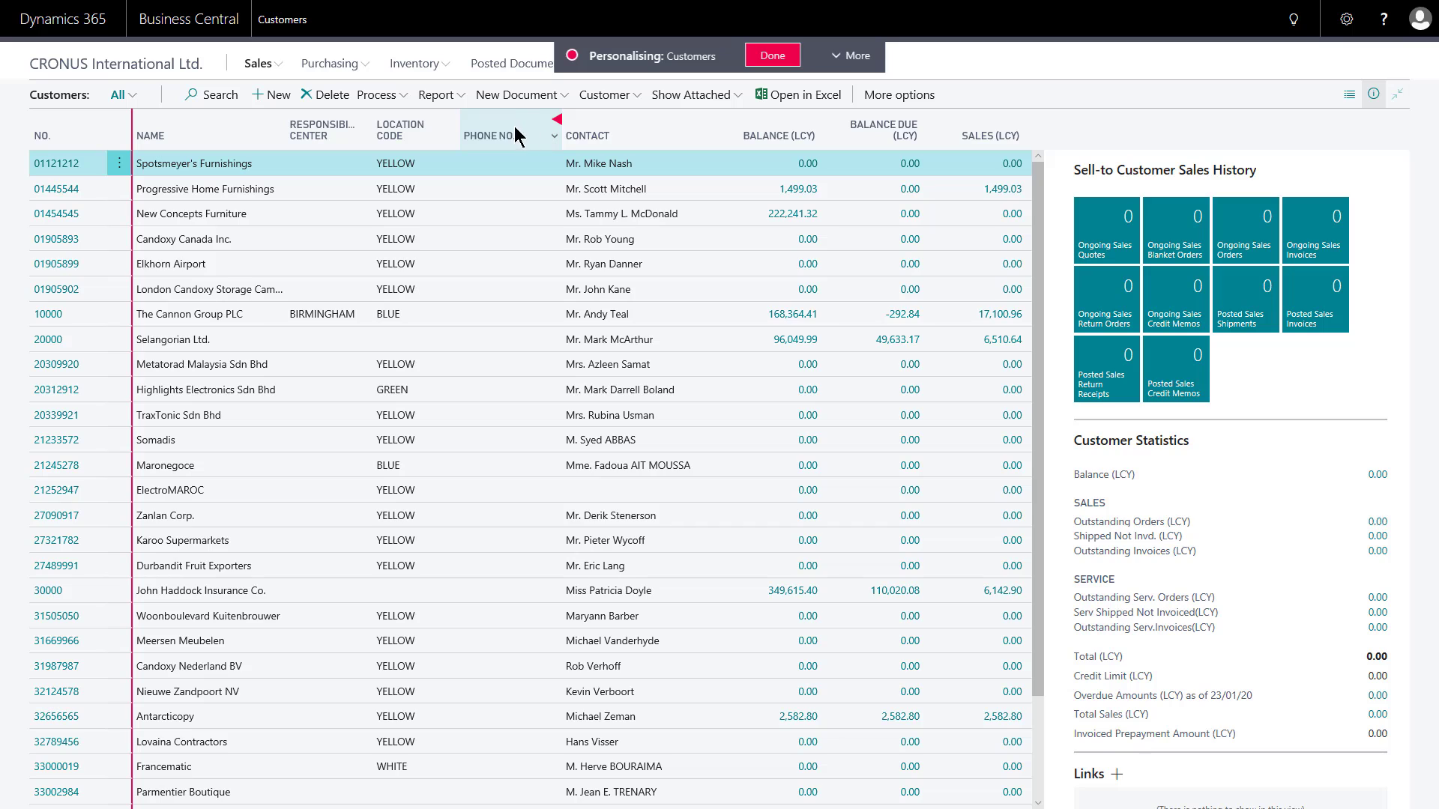
# - Hide the Phone No. column and move the Responsibility Center column to the end of the list, after Sales (LCY)
pyautogui.click(557, 120)
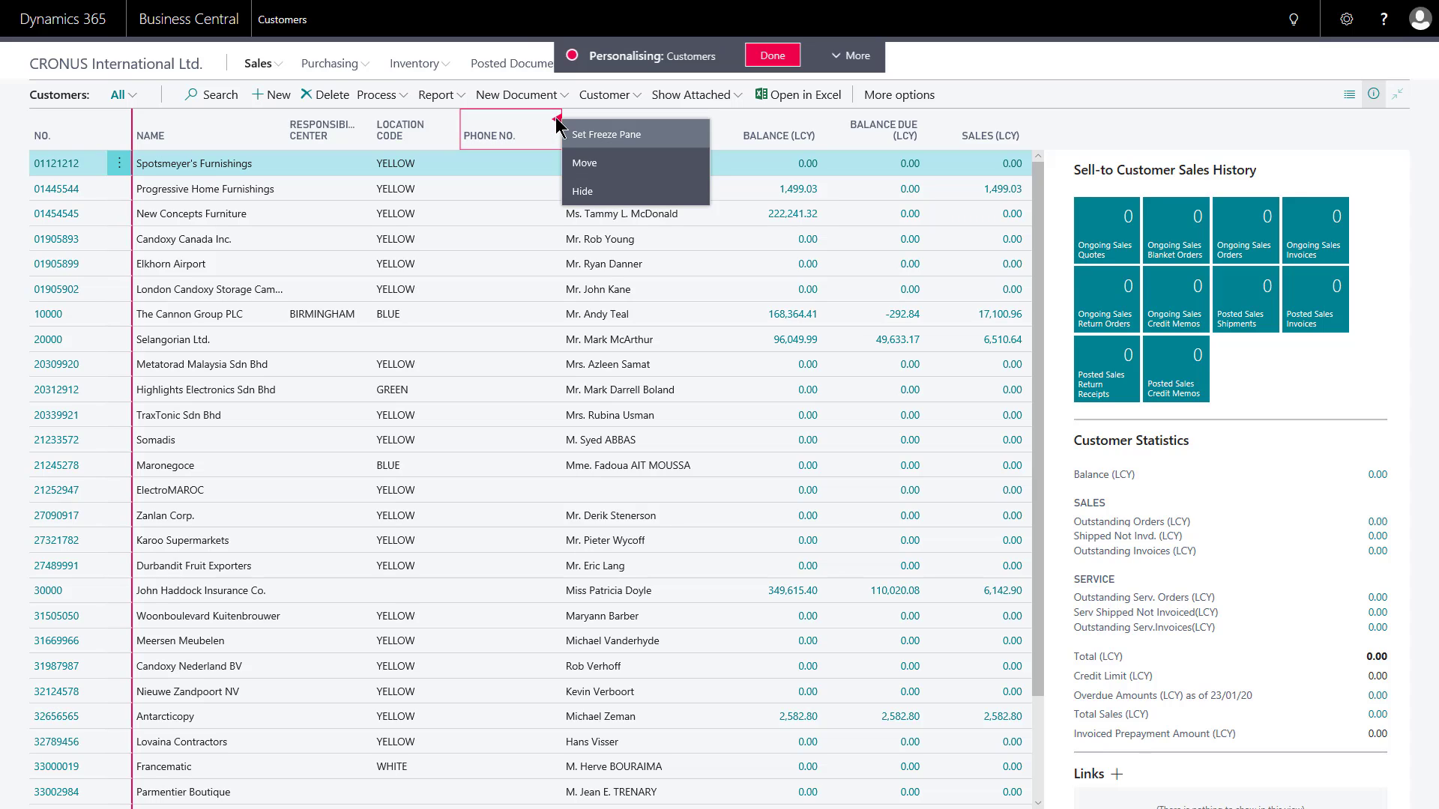
pyautogui.click(591, 193)
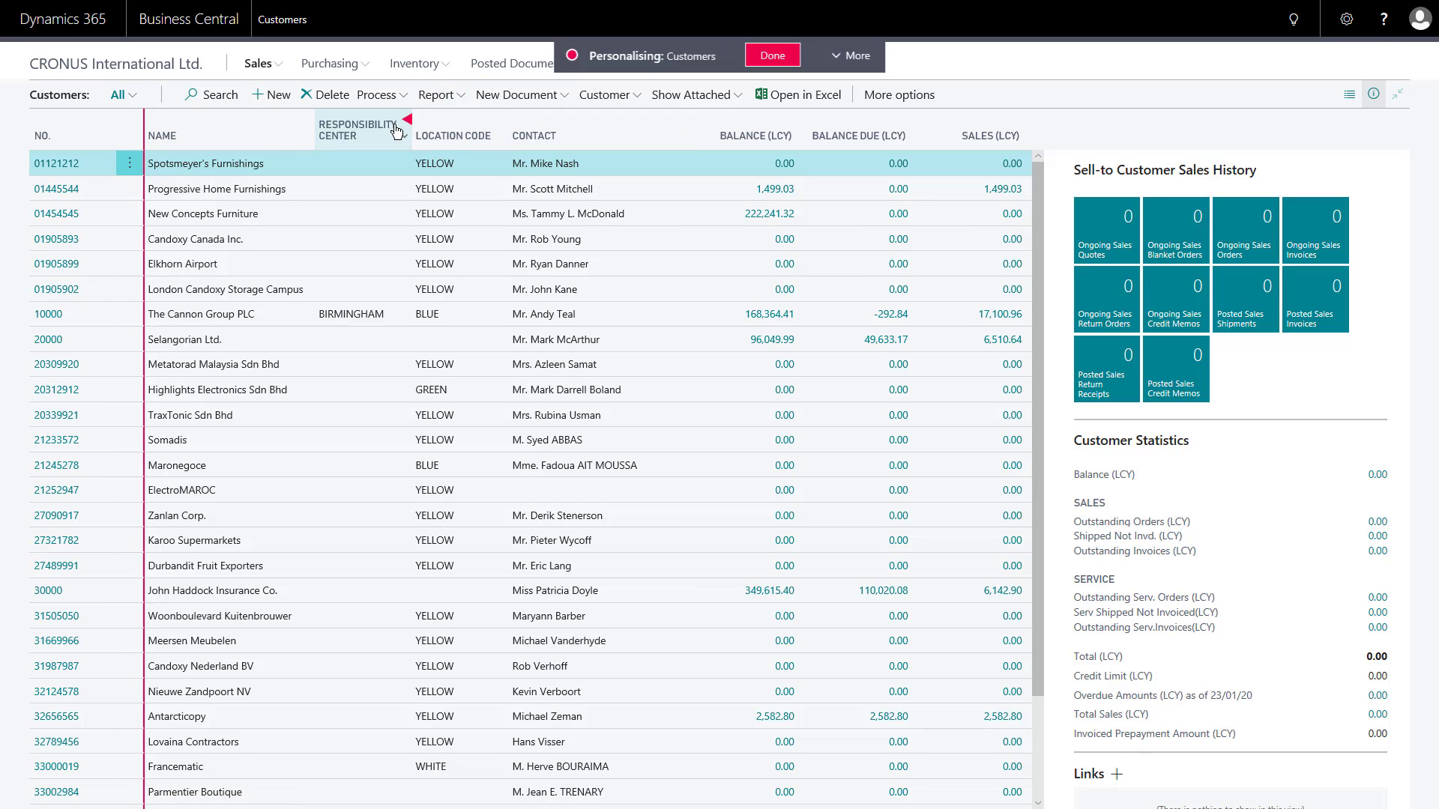
pyautogui.moveTo(416, 131)
pyautogui.mouseDown()
pyautogui.moveTo(400, 135)
pyautogui.moveTo(495, 150)
pyautogui.moveTo(475, 155)
pyautogui.moveTo(488, 141)
pyautogui.moveTo(993, 147)
pyautogui.mouseUp()
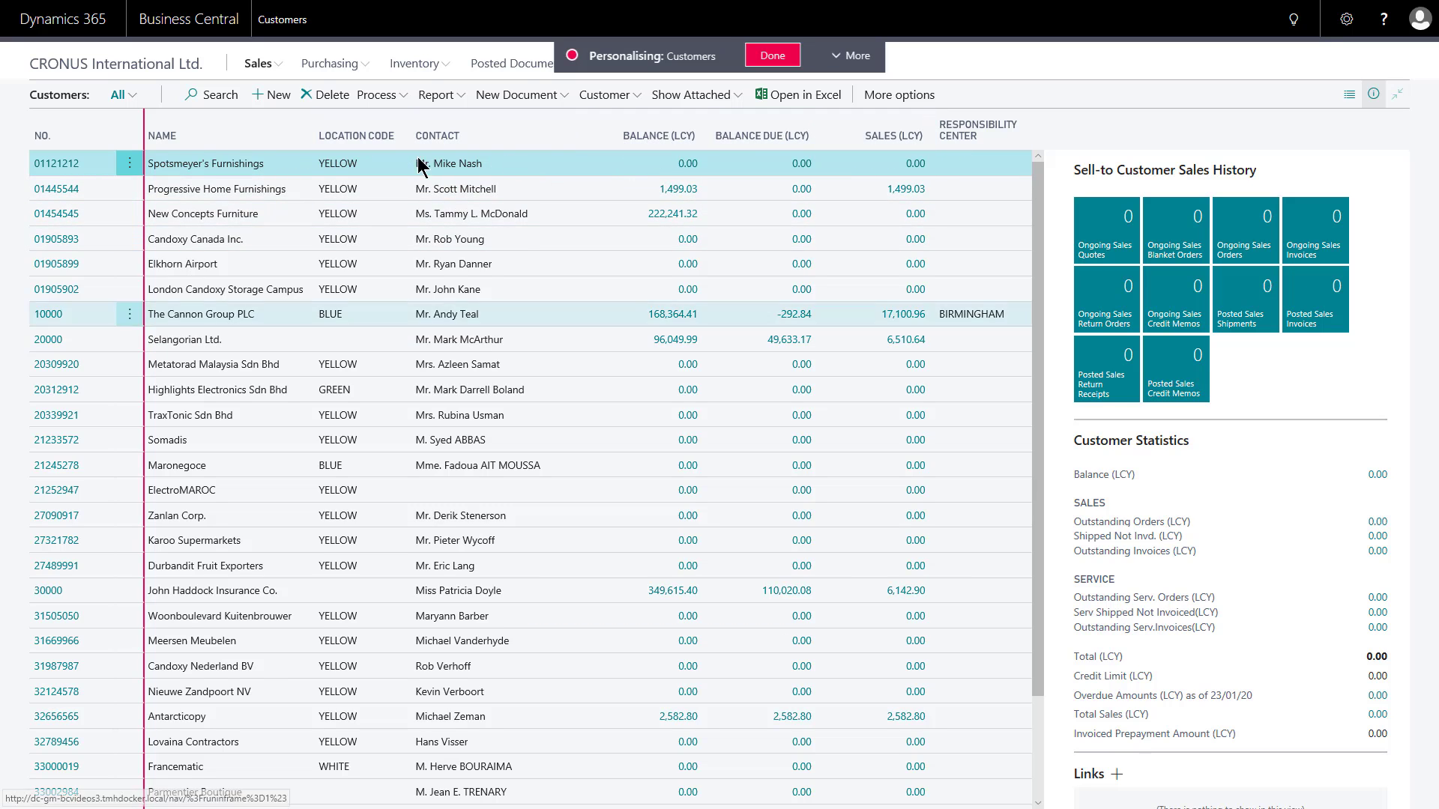
# - Add Currency Code, Country/Region Code, Salesperson Code and Payment Terms Code, in that column order, between Contact and Balance (LCY)
pyautogui.click(866, 58)
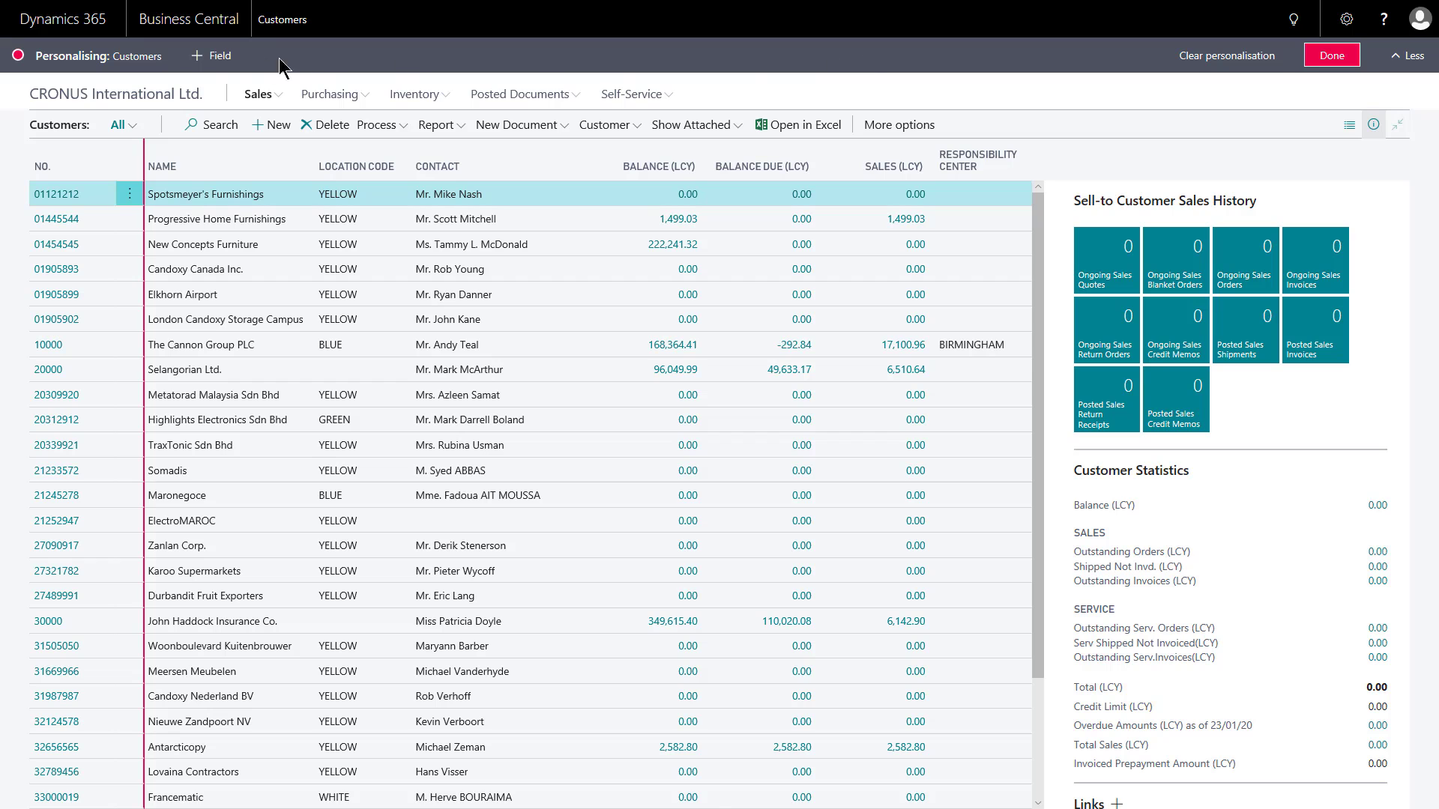
pyautogui.click(212, 56)
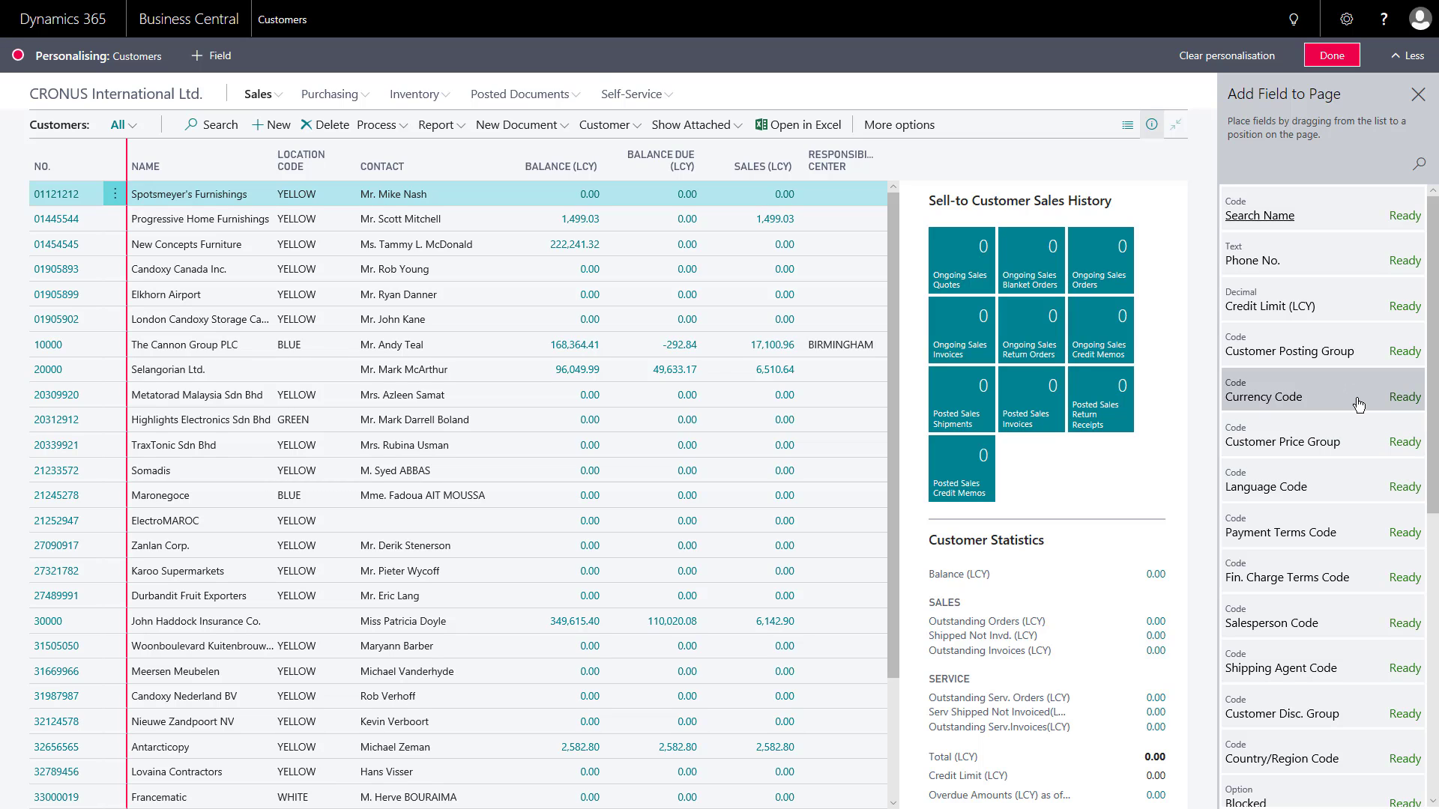
pyautogui.moveTo(1358, 404); pyautogui.dragTo(533, 169)
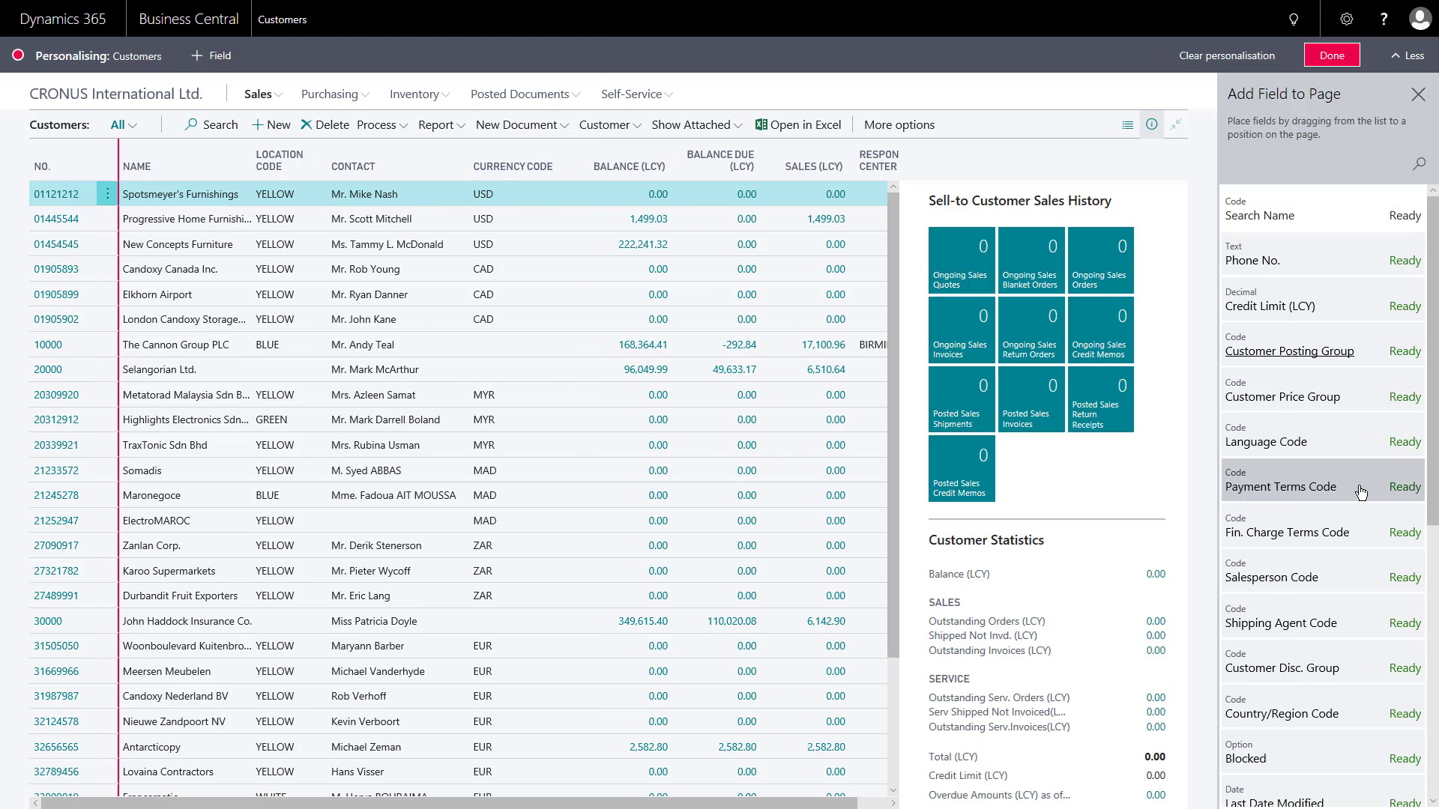
pyautogui.moveTo(1361, 492); pyautogui.dragTo(605, 165)
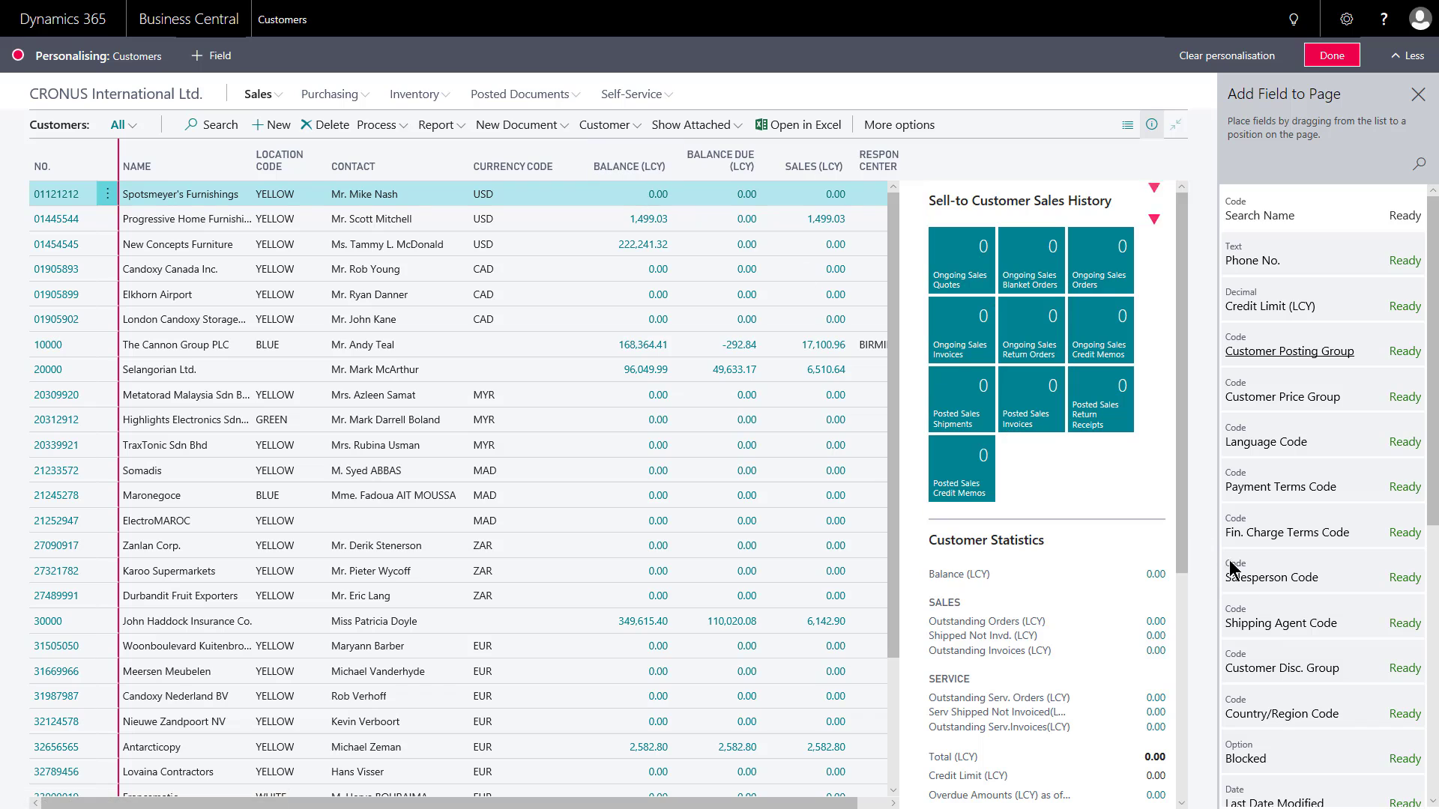
pyautogui.moveTo(1353, 586); pyautogui.dragTo(619, 174)
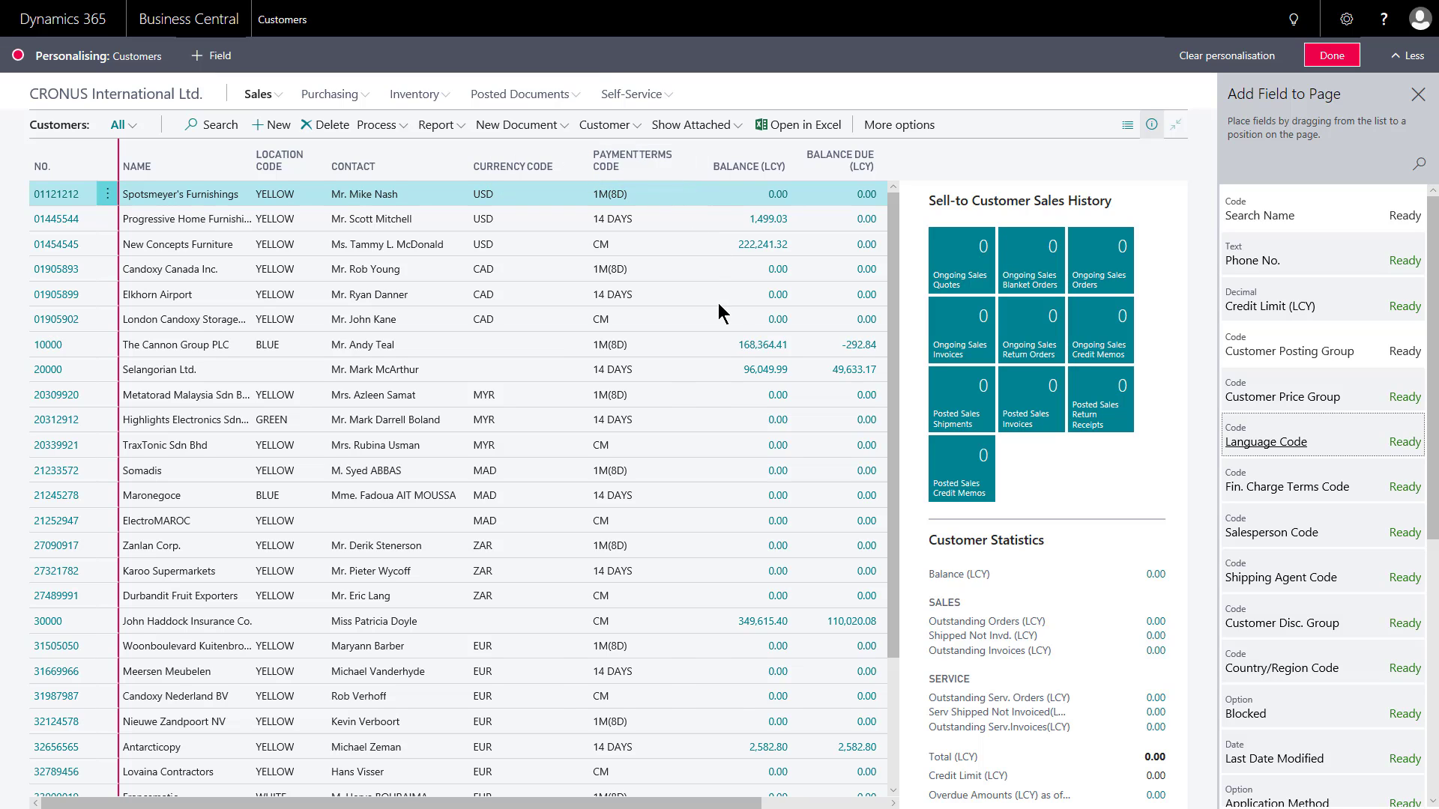
pyautogui.moveTo(1357, 625); pyautogui.dragTo(610, 173)
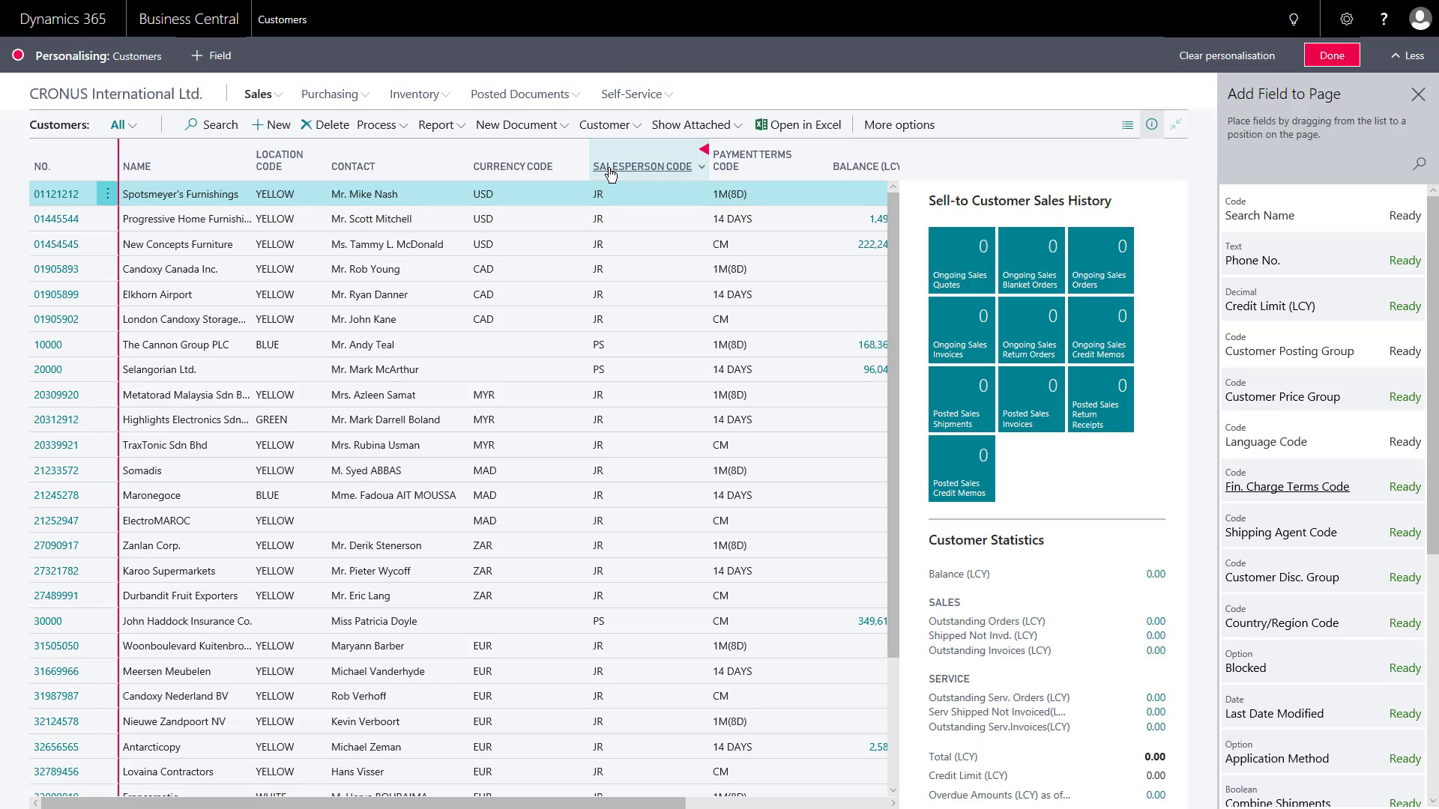
pyautogui.moveTo(1232, 622); pyautogui.dragTo(645, 168)
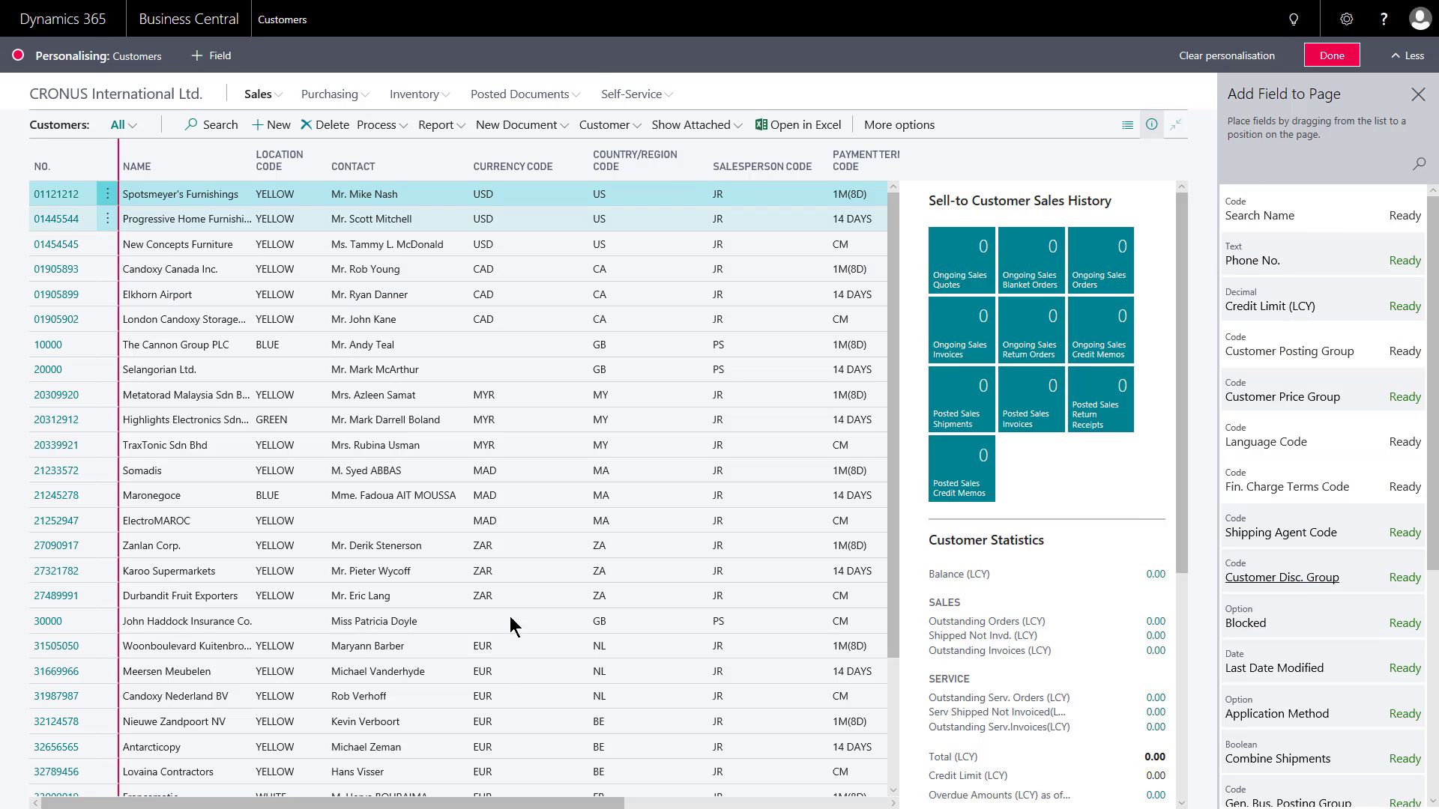
# - Set the freeze pane at the Location Code column so the columns up to it stay fixed during horizontal scrolling
pyautogui.moveTo(397, 800); pyautogui.dragTo(333, 806)
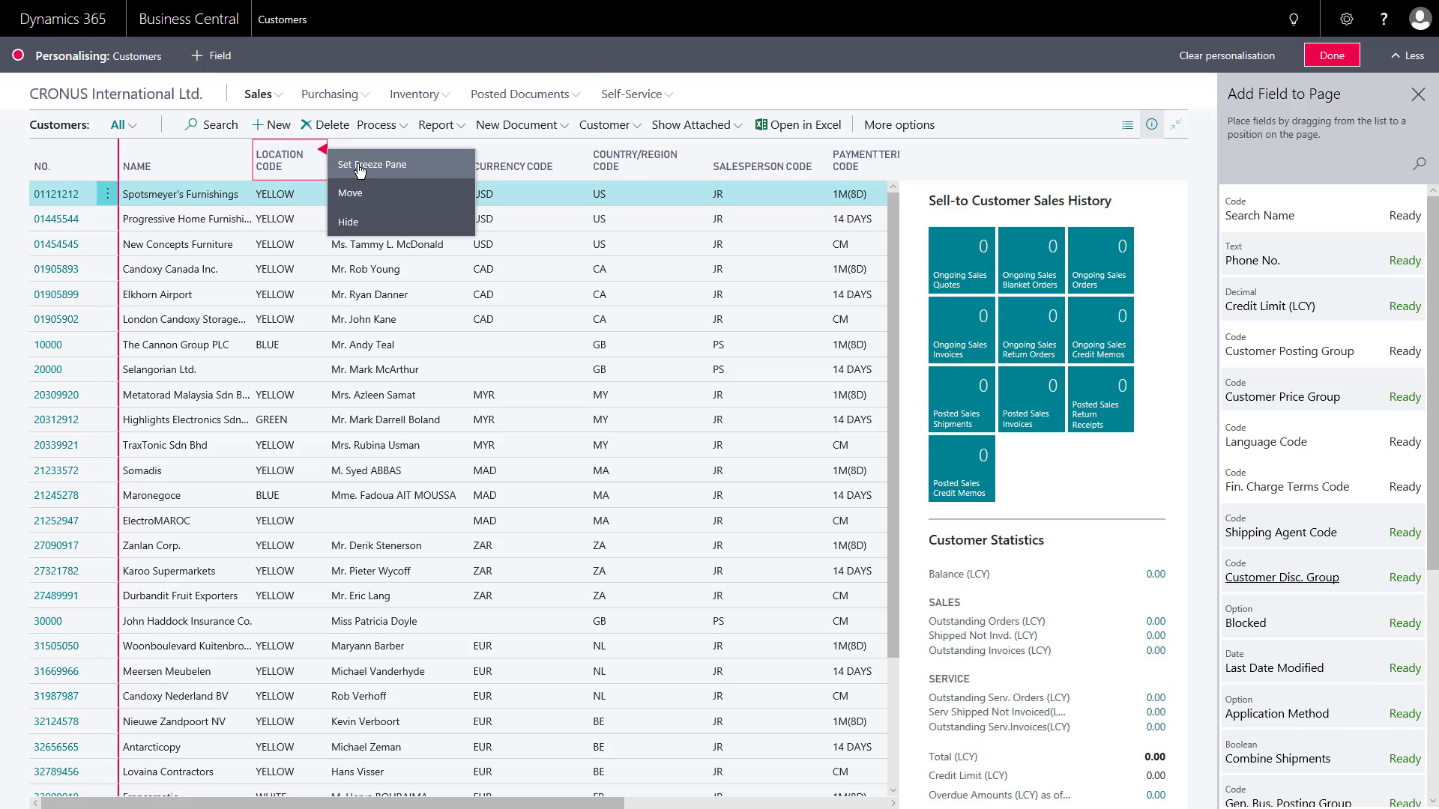
pyautogui.click(360, 166)
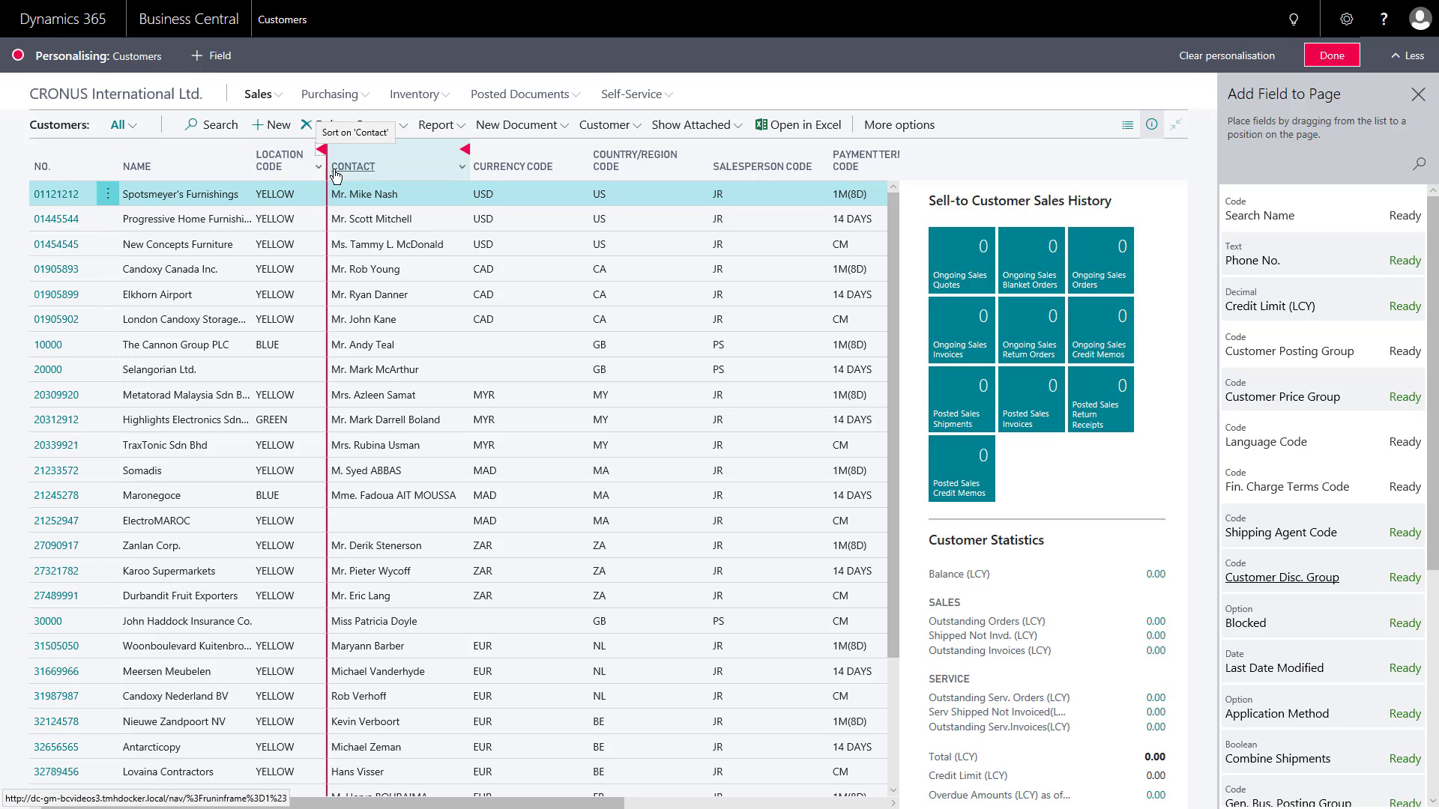
pyautogui.moveTo(388, 806); pyautogui.dragTo(405, 806)
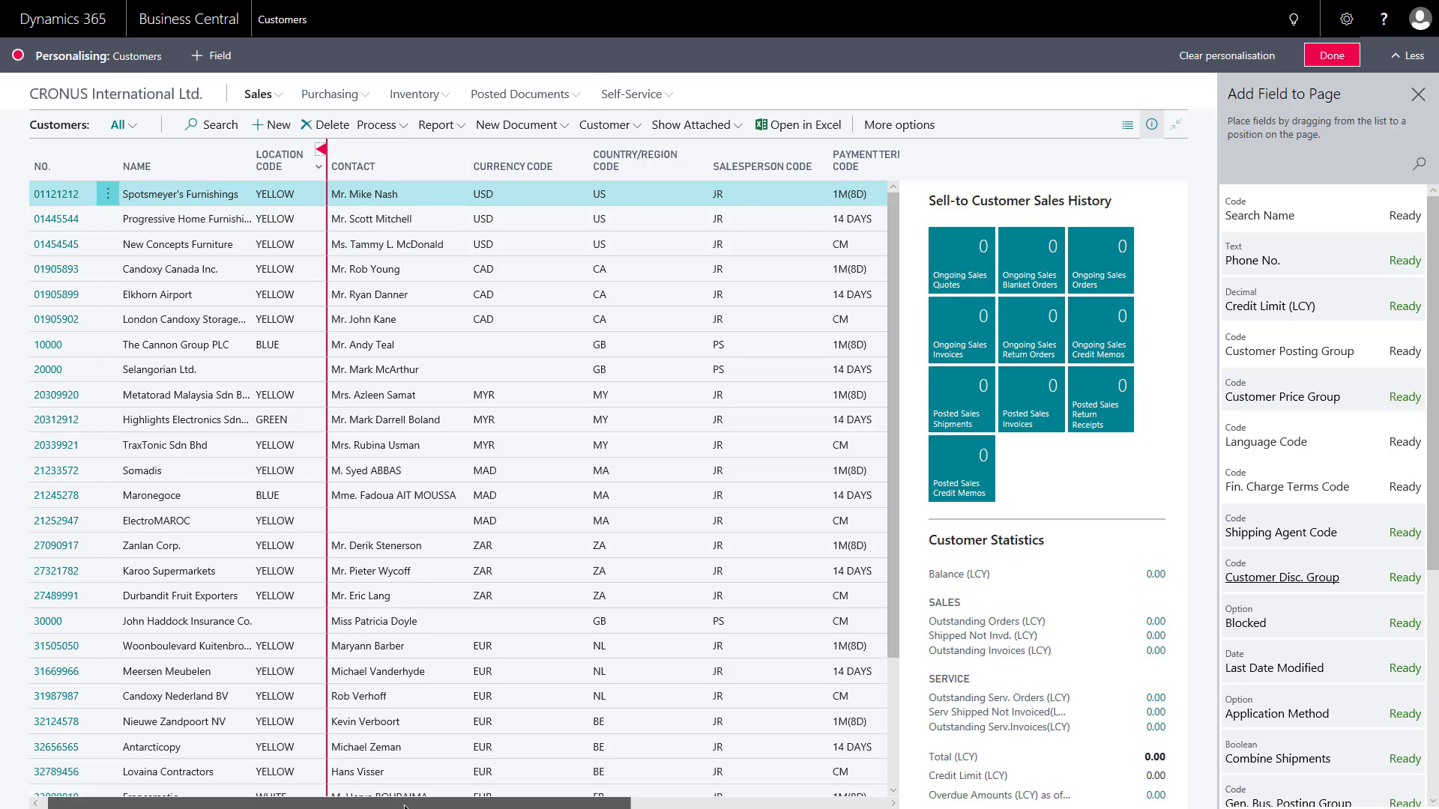
pyautogui.moveTo(514, 806); pyautogui.dragTo(333, 805)
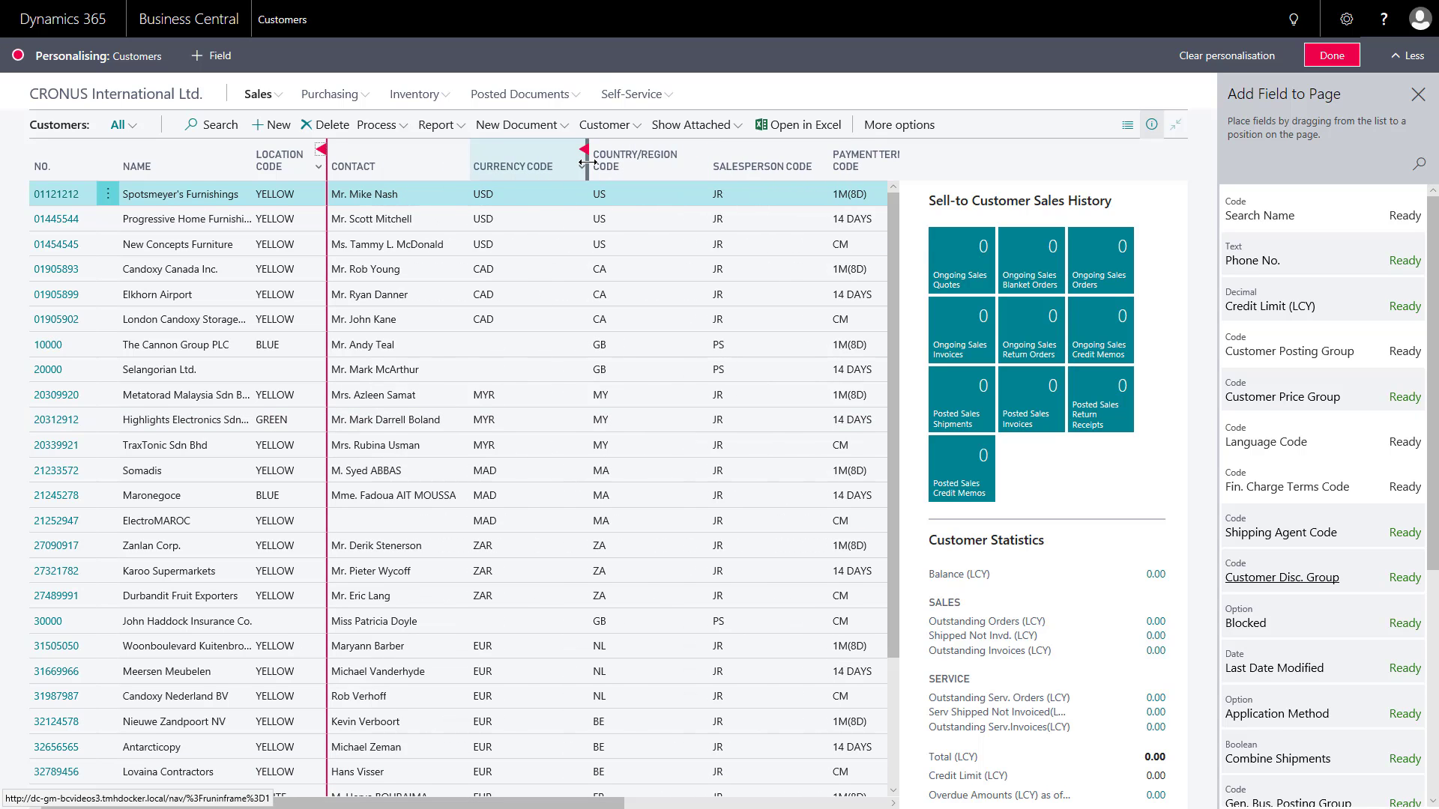
# - Narrow the Salesperson Code and Currency Code columns, and finish personalising the page
pyautogui.moveTo(798, 161); pyautogui.dragTo(786, 162)
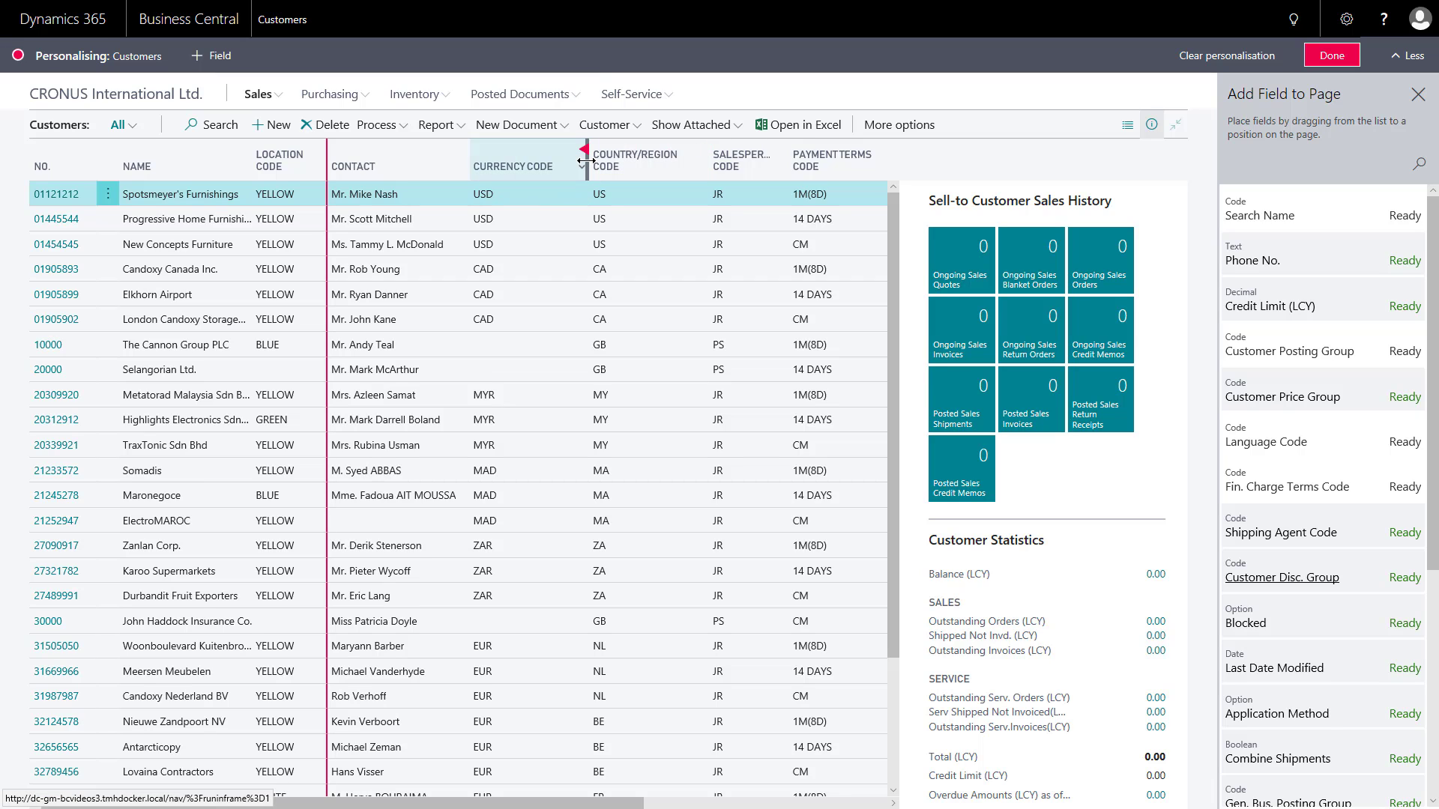
pyautogui.moveTo(570, 160); pyautogui.dragTo(534, 159)
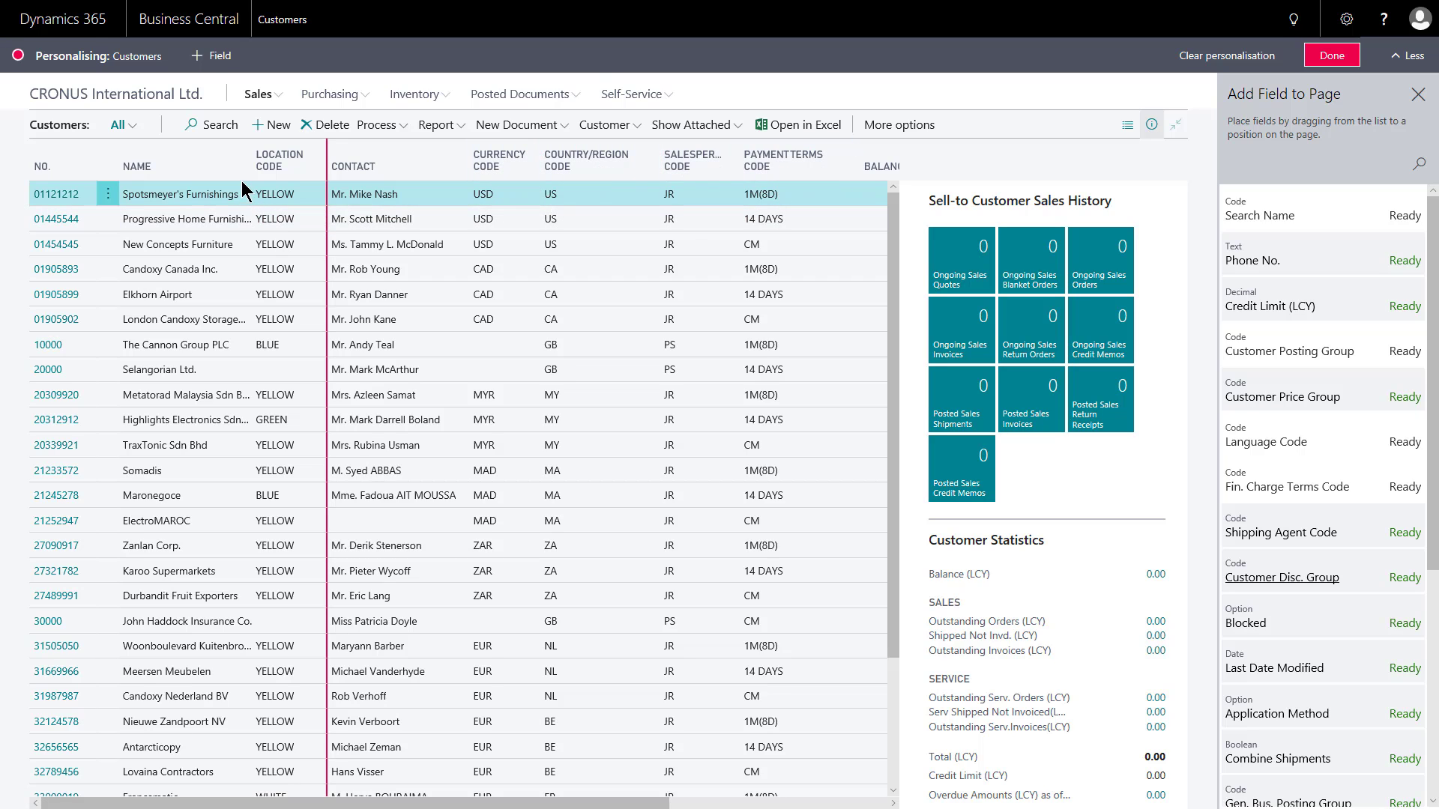
pyautogui.click(1330, 57)
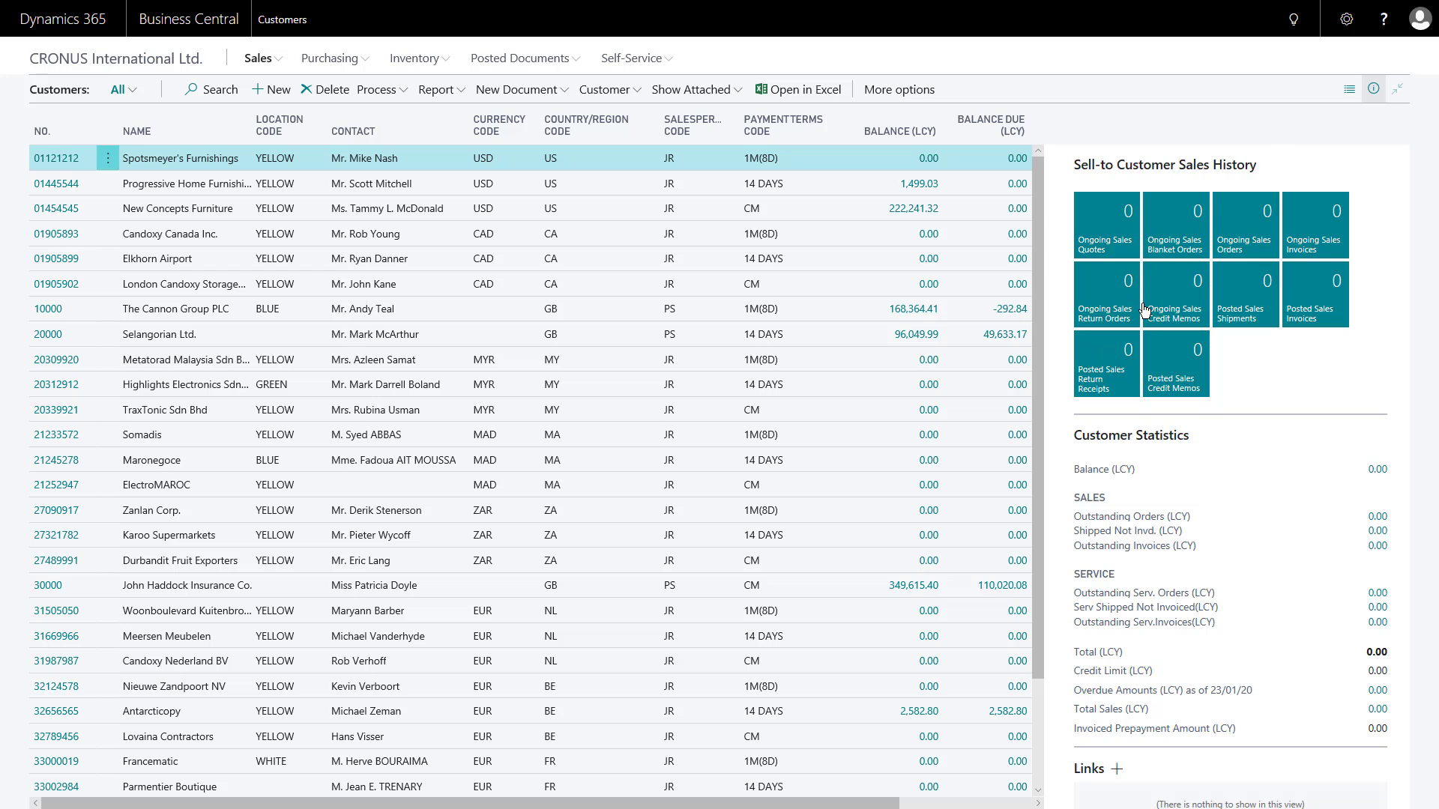
# - Check the personalised columns across the full width of the list and toggle the FactBox pane
pyautogui.moveTo(193, 803); pyautogui.dragTo(457, 805)
pyautogui.moveTo(158, 807); pyautogui.dragTo(136, 807)
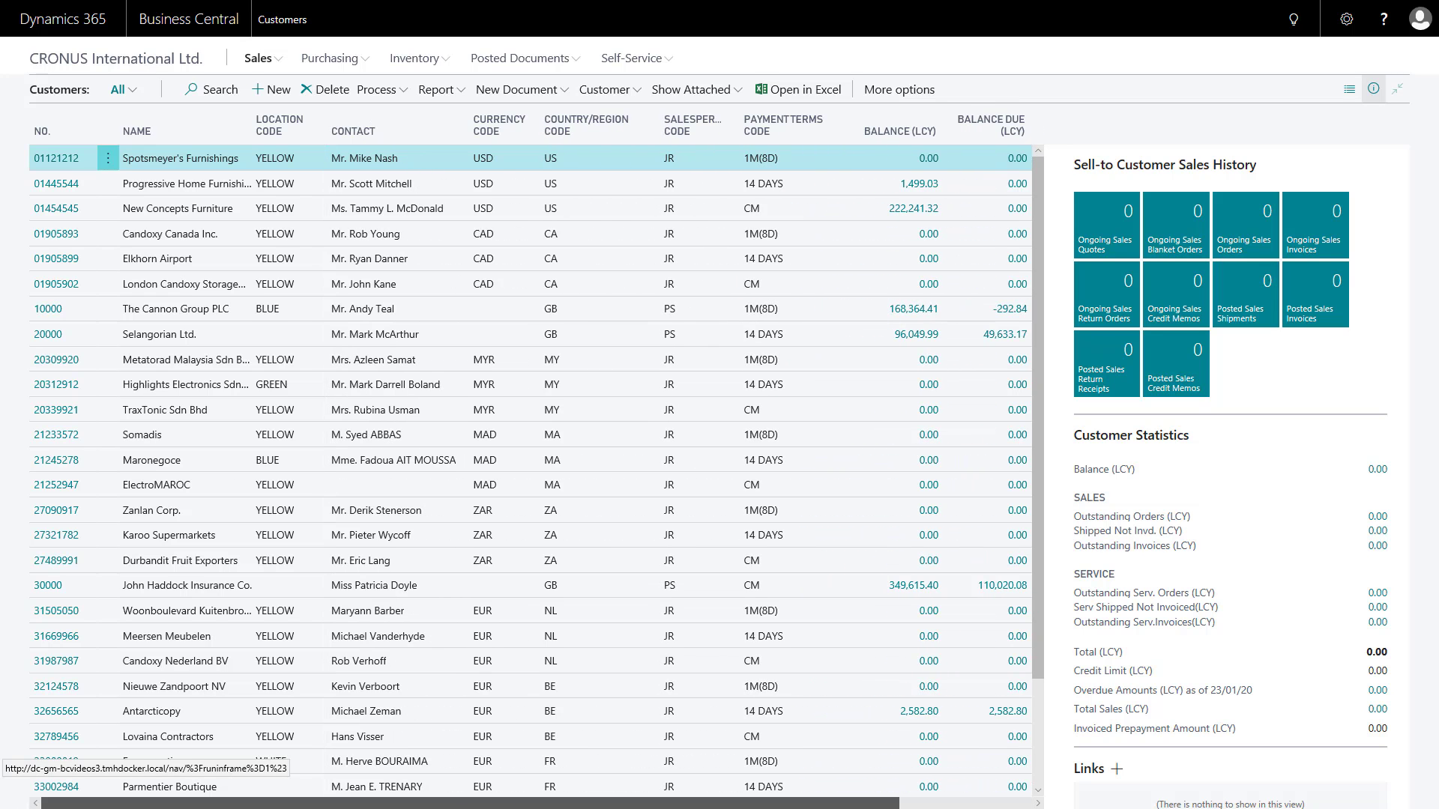
pyautogui.click(1373, 91)
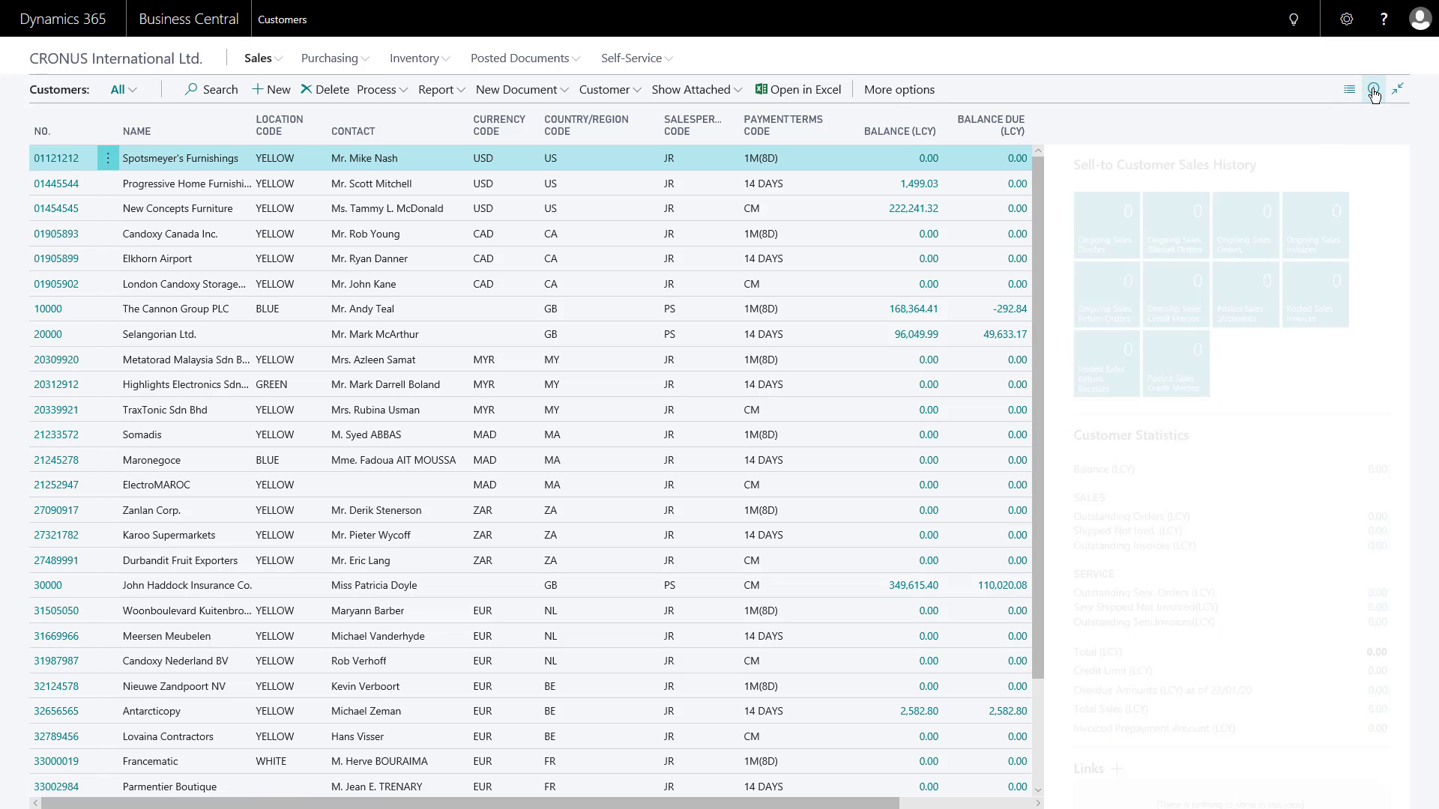
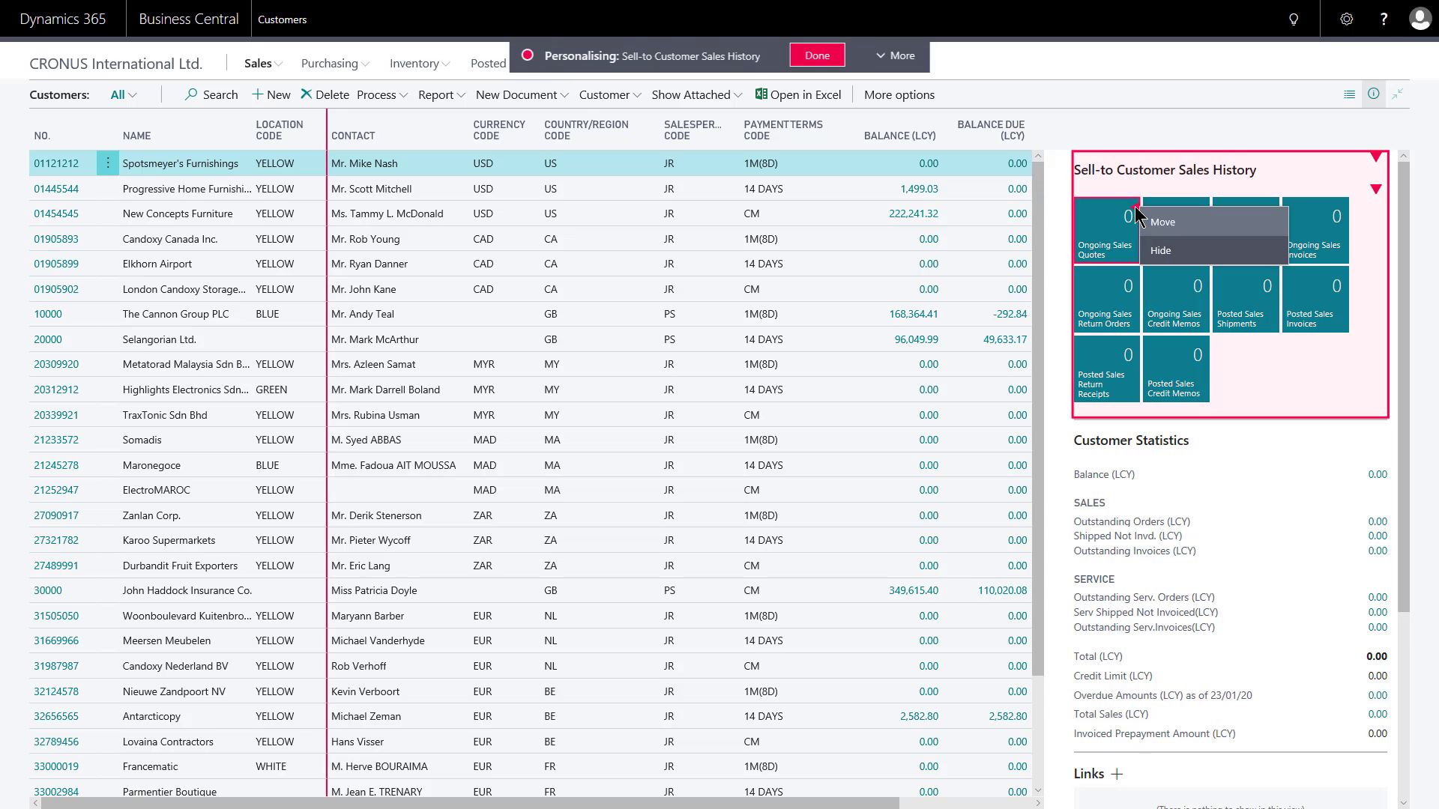
# - In page personalisation, hide the Ongoing Sales Quotes and Ongoing Sales Blanket Orders tiles of Sell-to Customer Sales History
pyautogui.click(1123, 239)
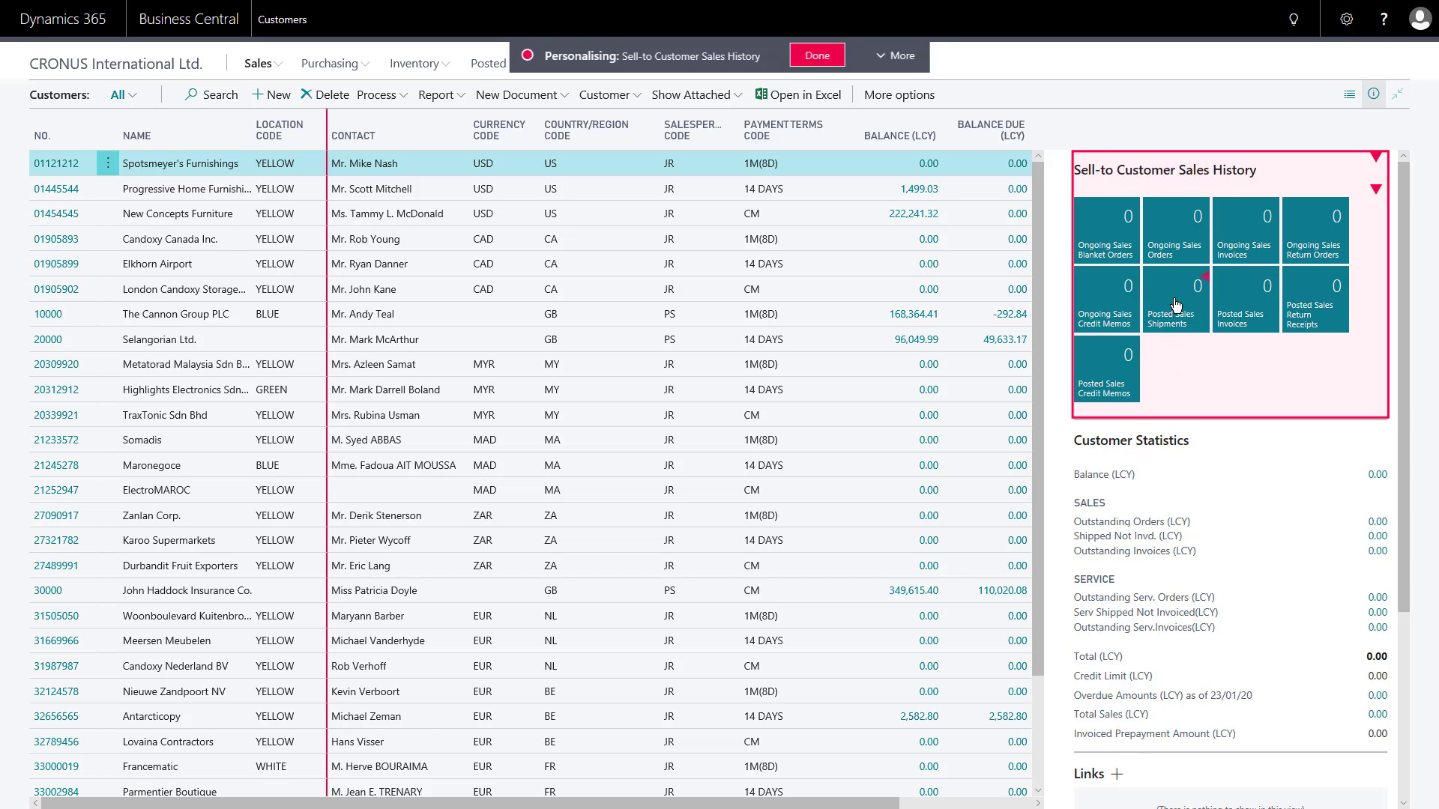
pyautogui.click(1134, 209)
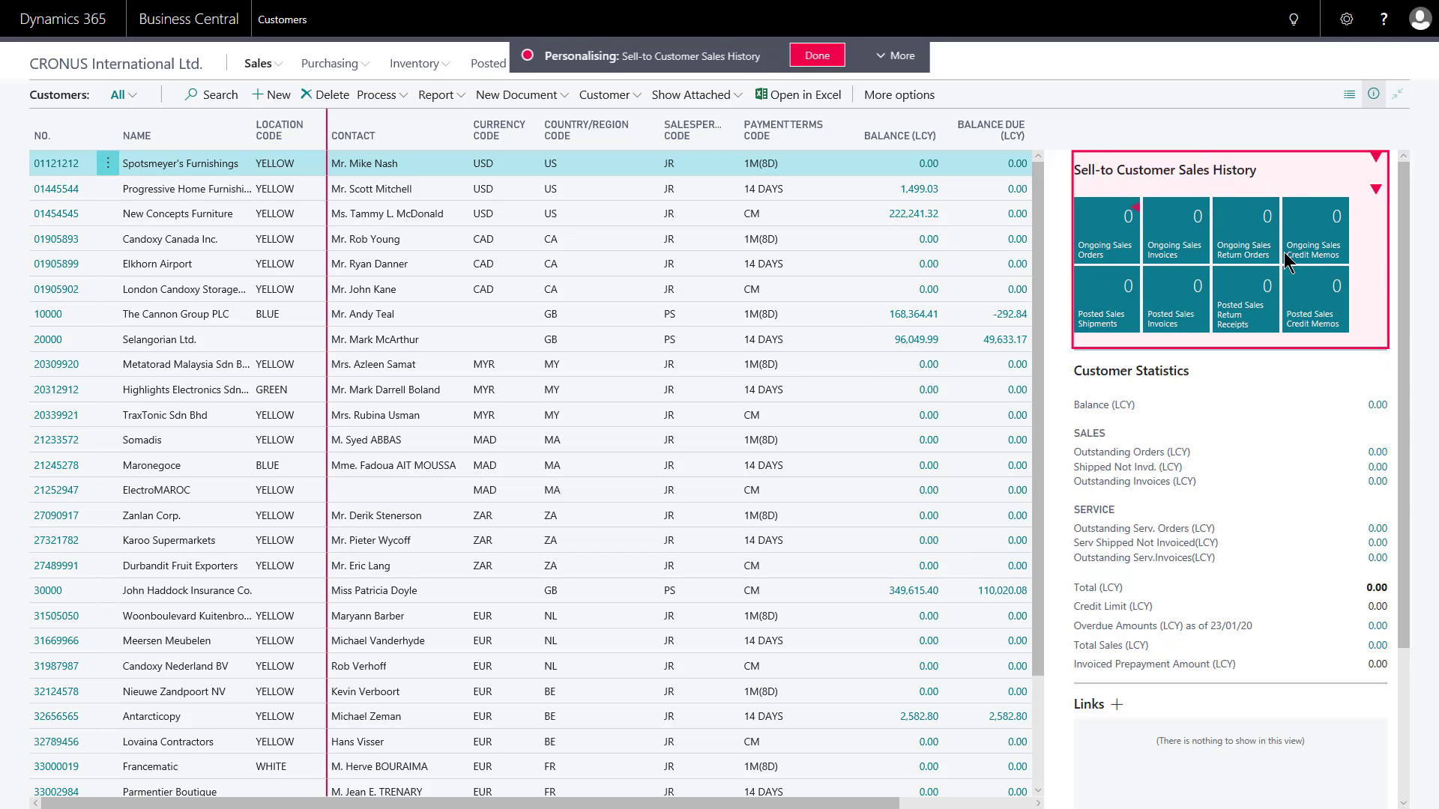
# - Clear the personalisation of the Sell-to Customer Sales History part
pyautogui.click(1376, 159)
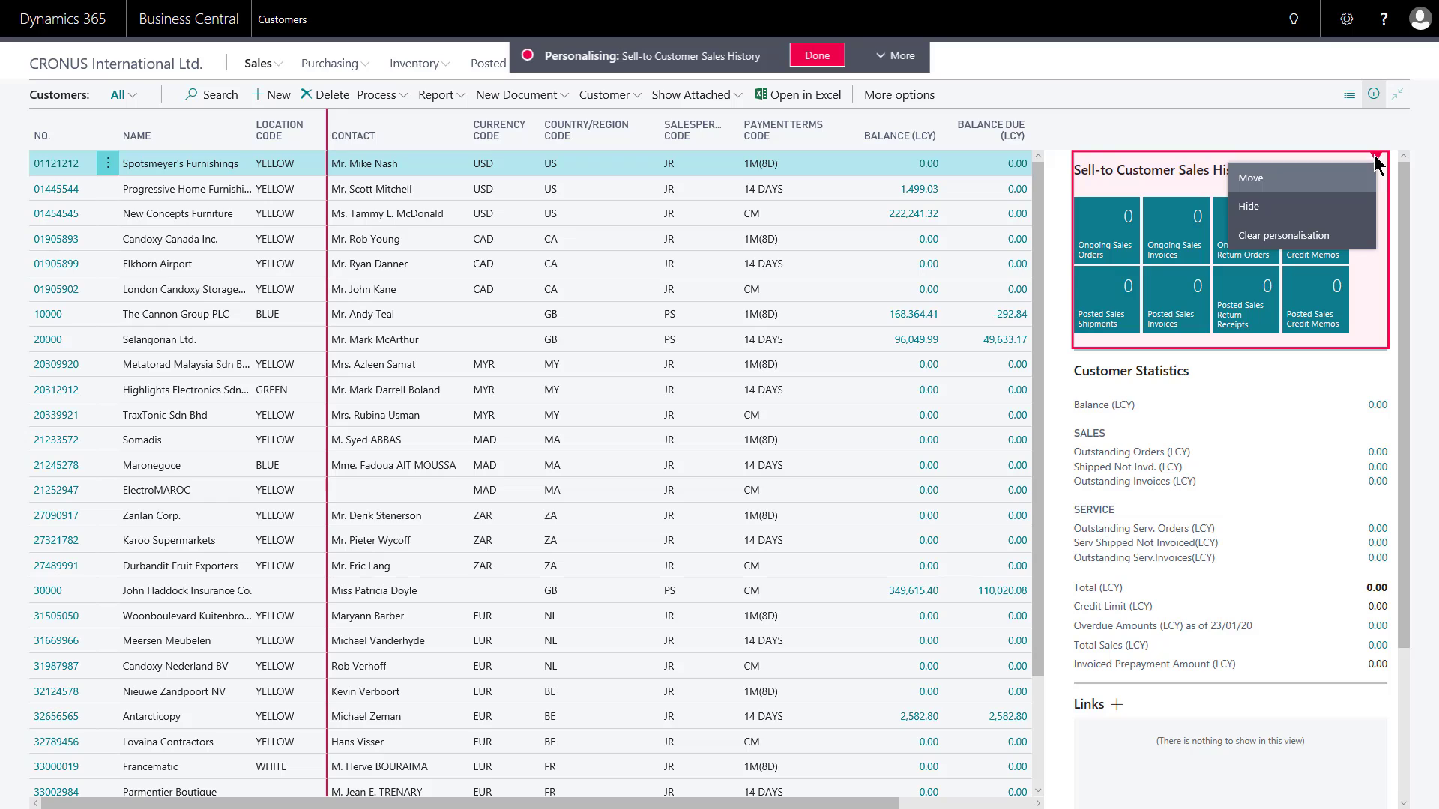
pyautogui.click(1260, 238)
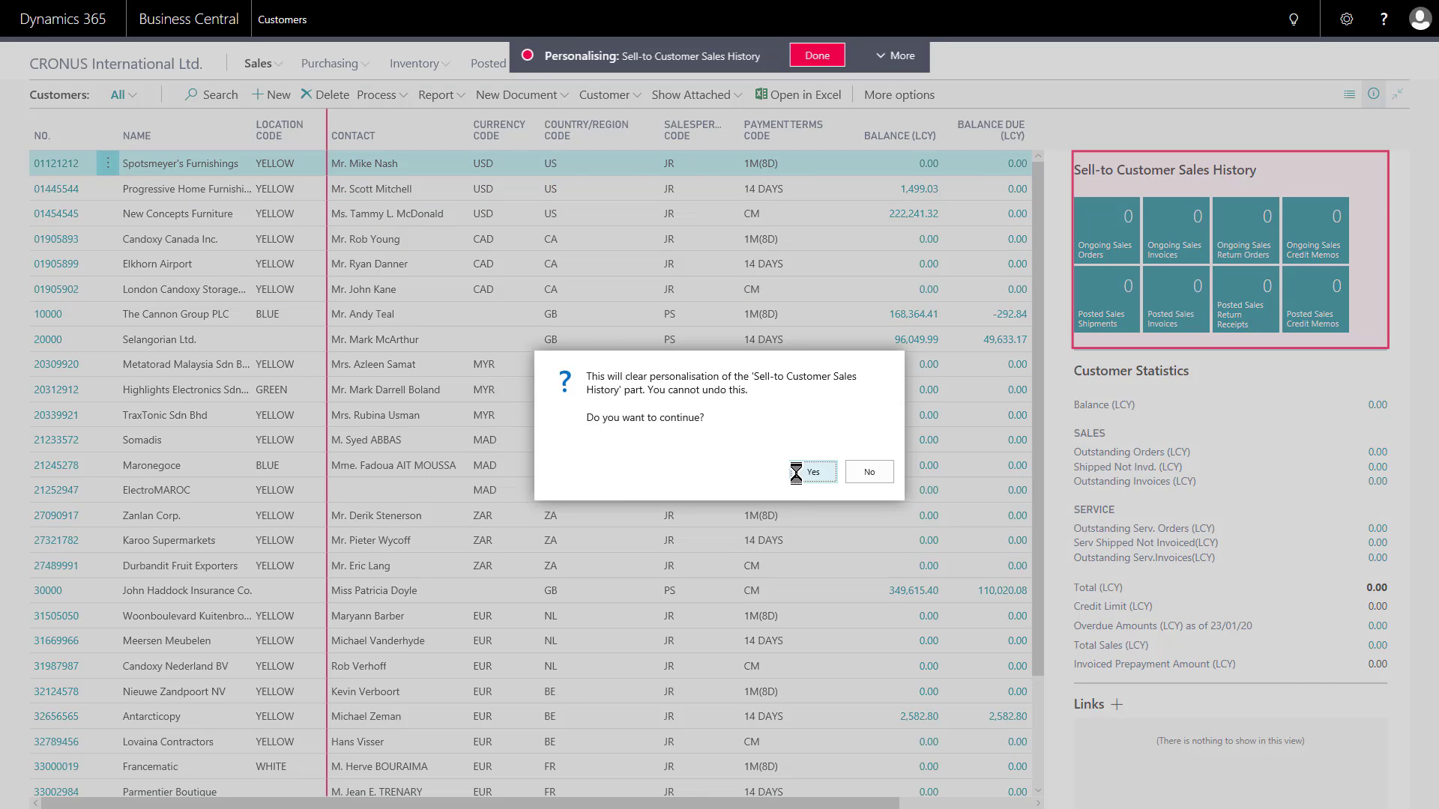
pyautogui.click(794, 474)
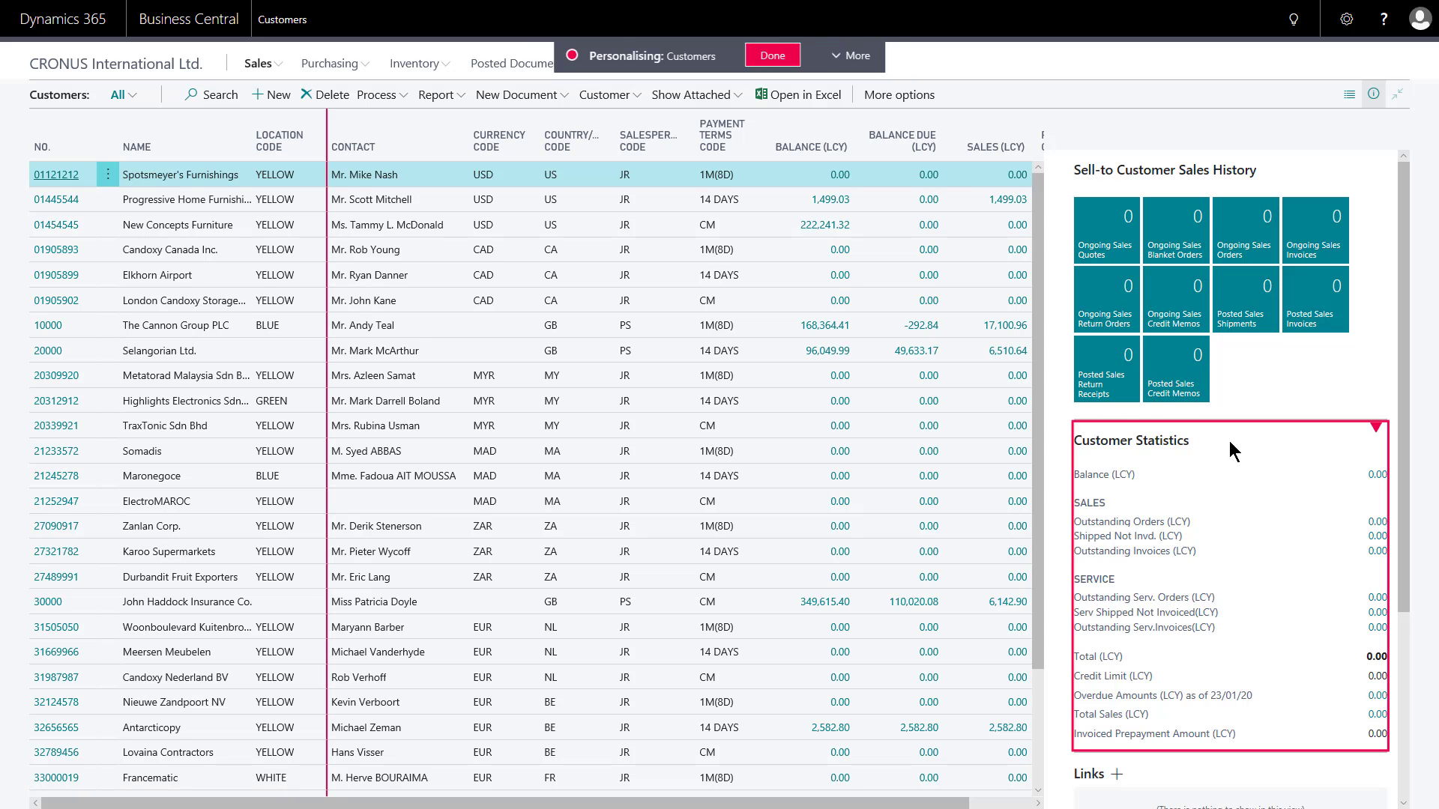
# - Move the Links part above Customer Statistics in the FactBox pane
pyautogui.scroll(-1, 1399, 438)
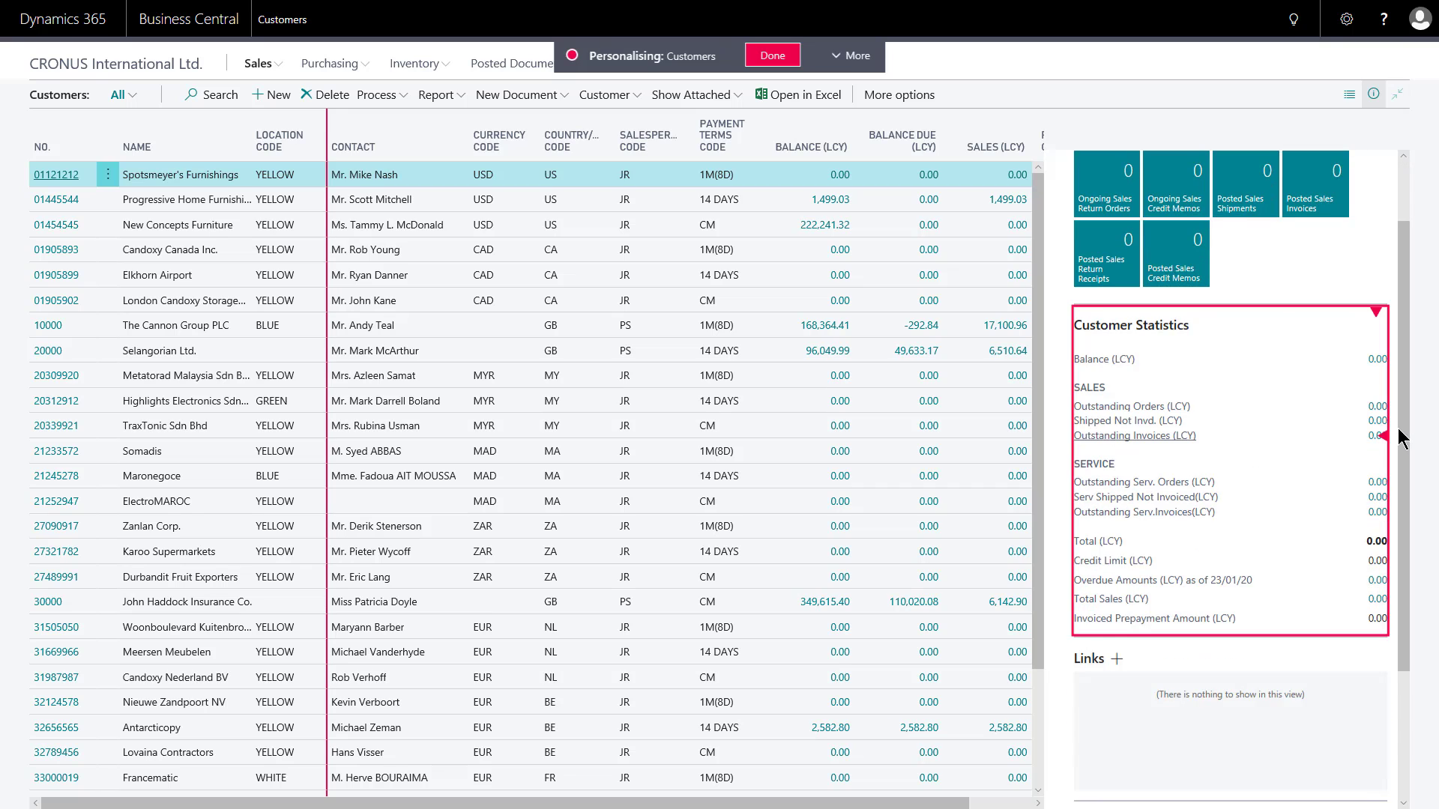
pyautogui.scroll(-1, 1397, 465)
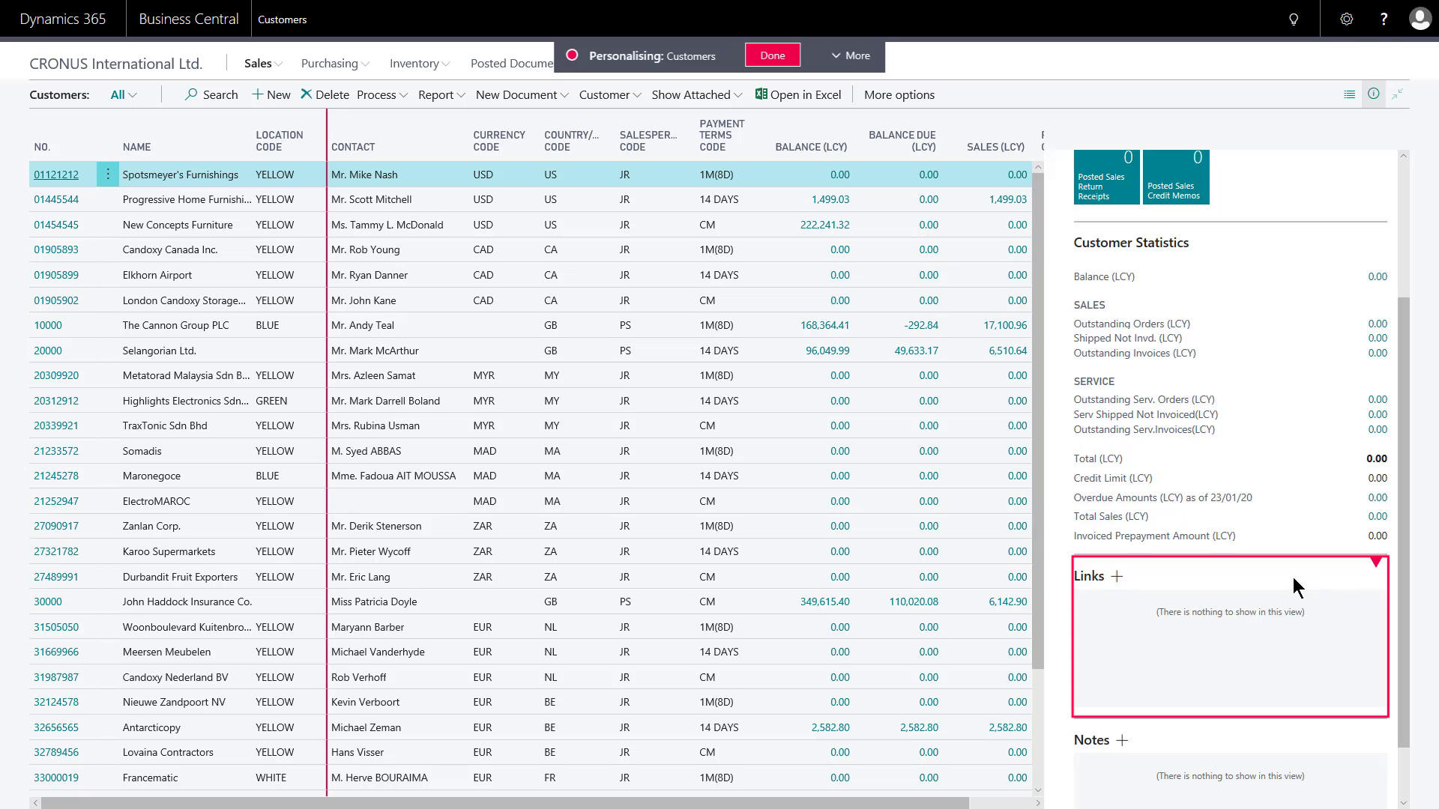
pyautogui.moveTo(1259, 574); pyautogui.dragTo(1256, 248)
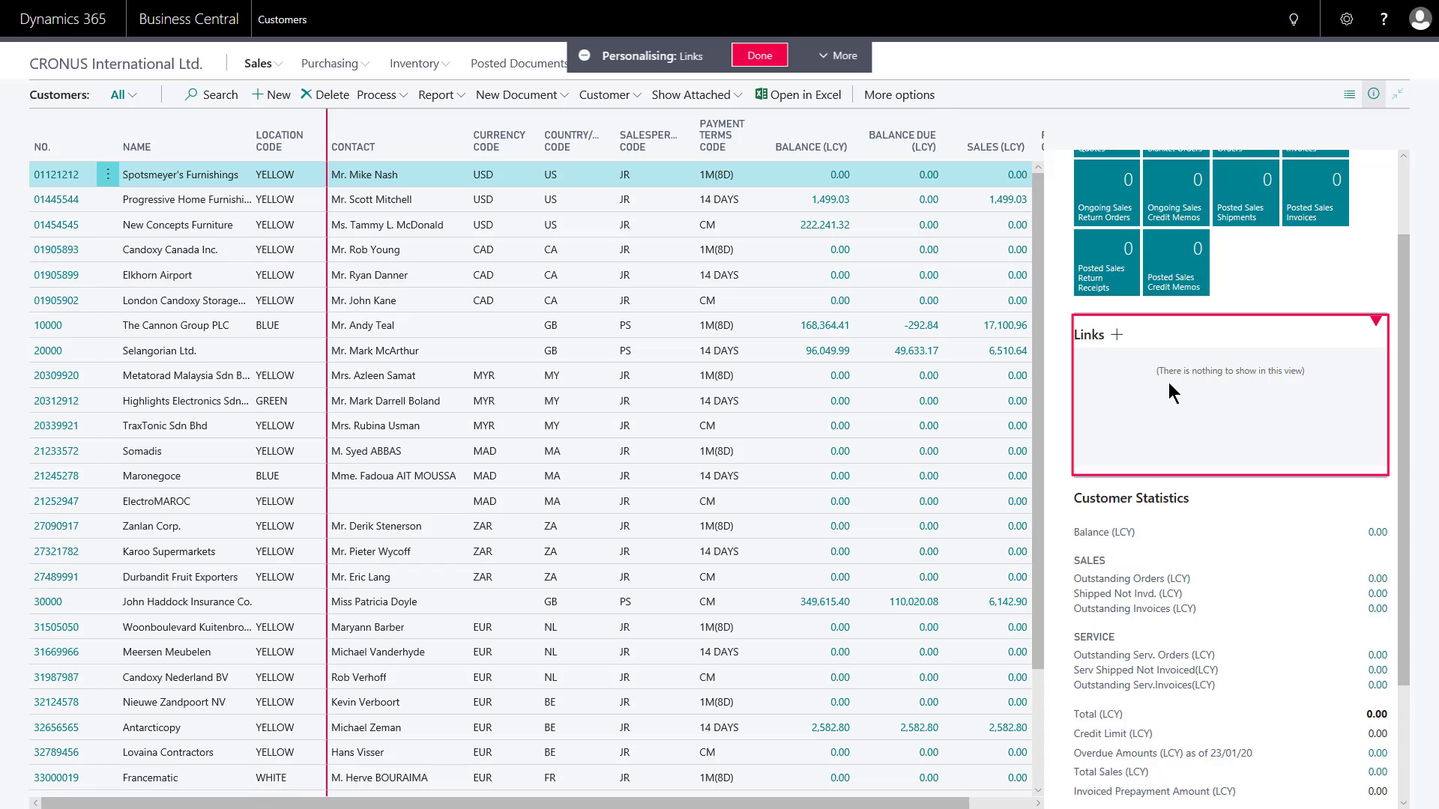
# - Clear the personalisation of the entire Customers page and finish personalising
pyautogui.click(843, 56)
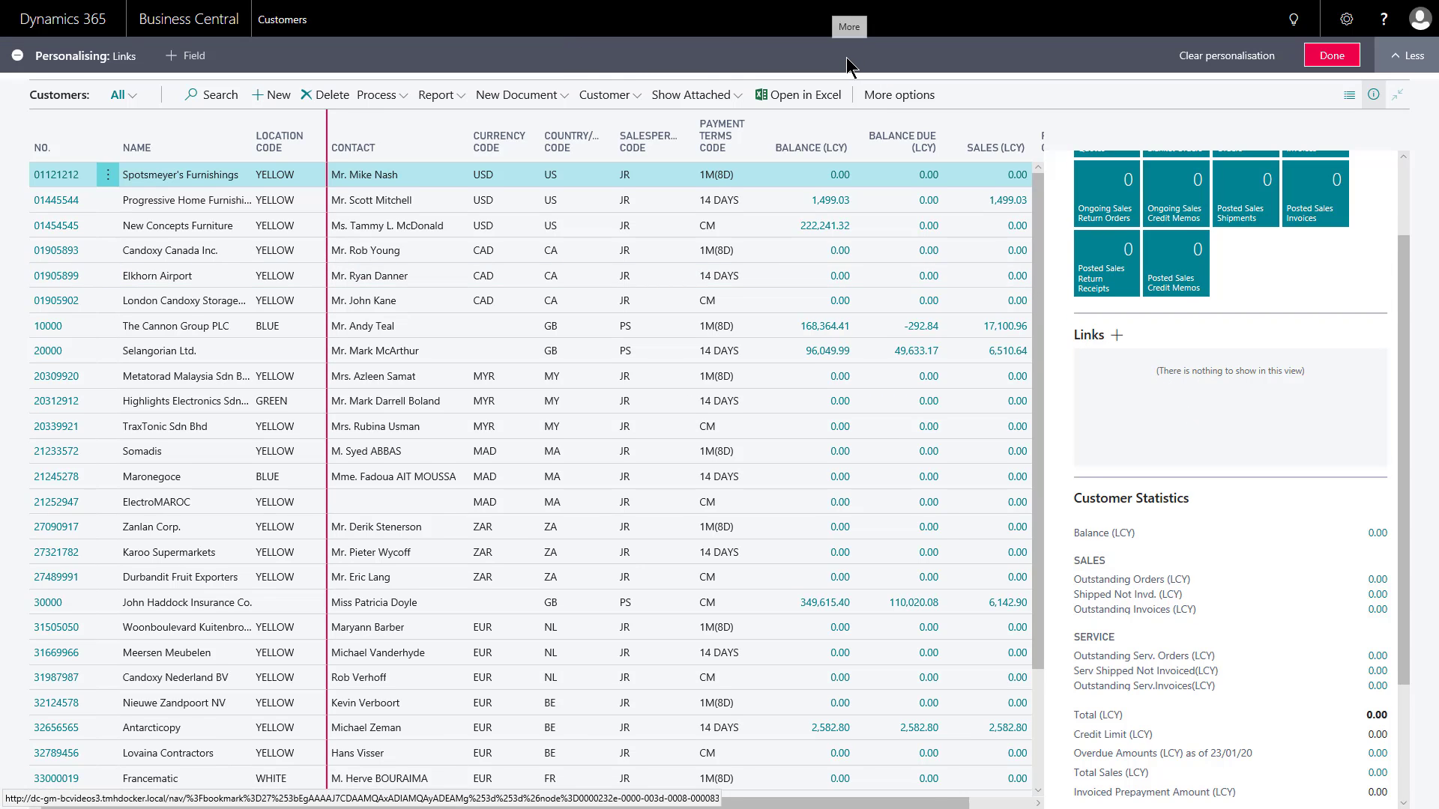
pyautogui.click(1229, 65)
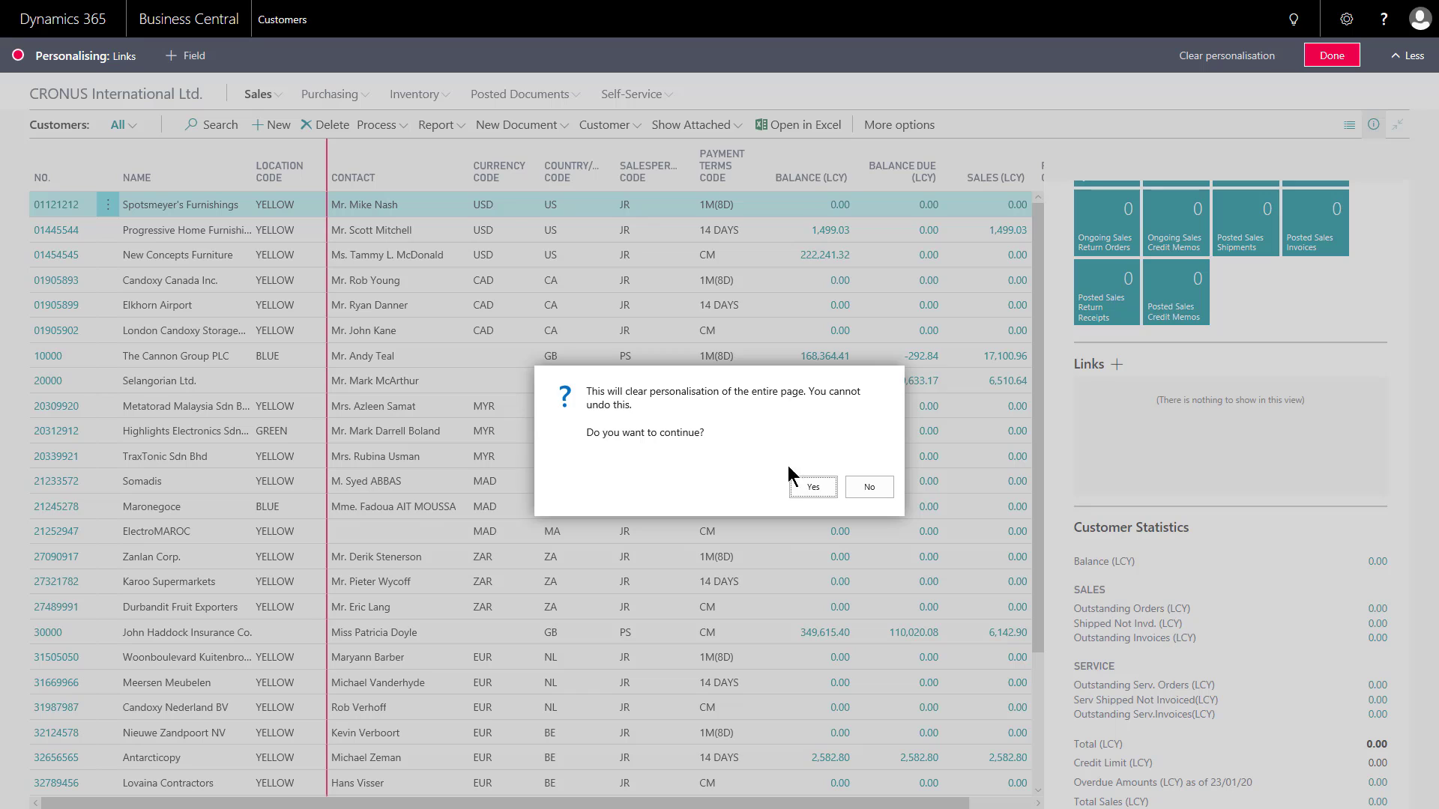
pyautogui.click(814, 491)
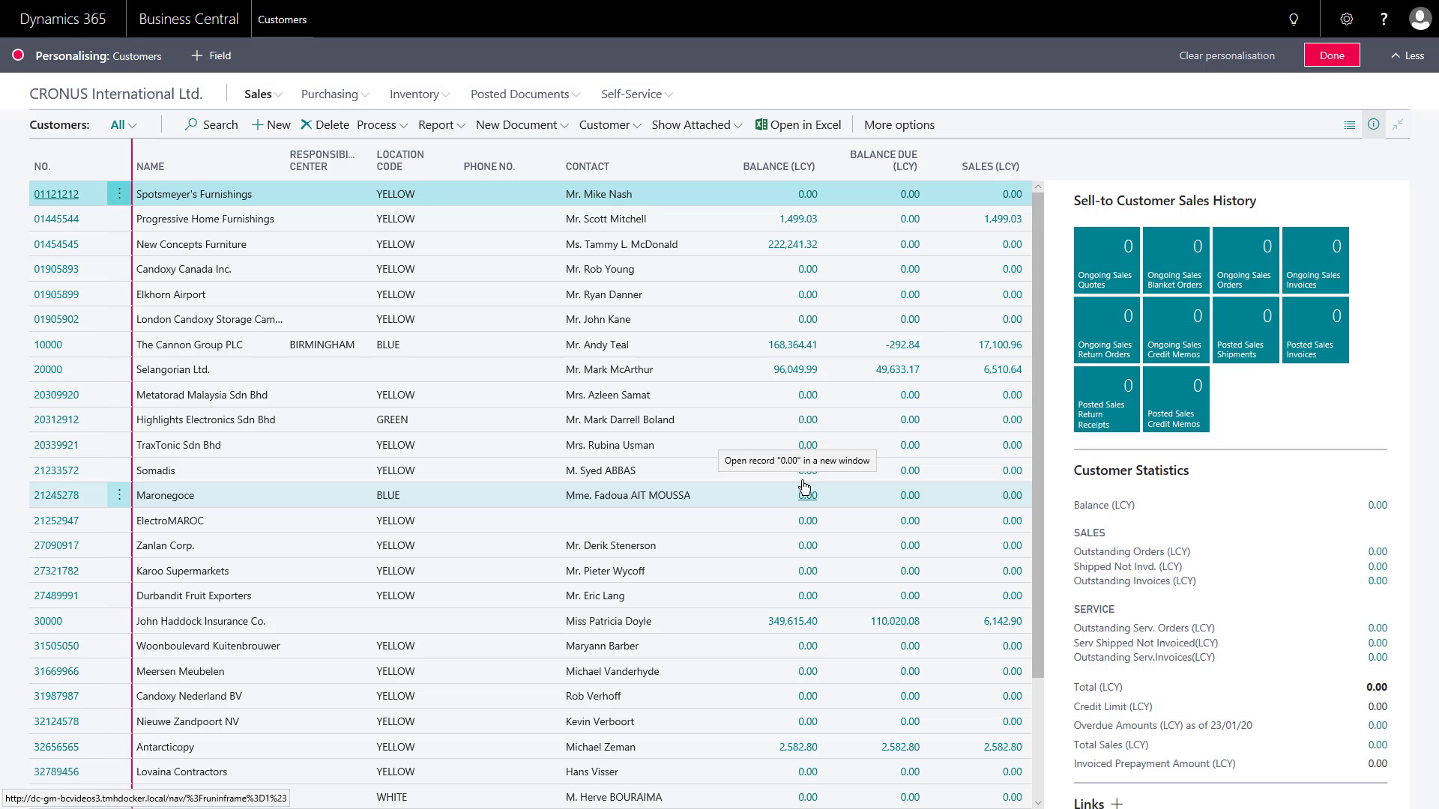
pyautogui.click(1325, 57)
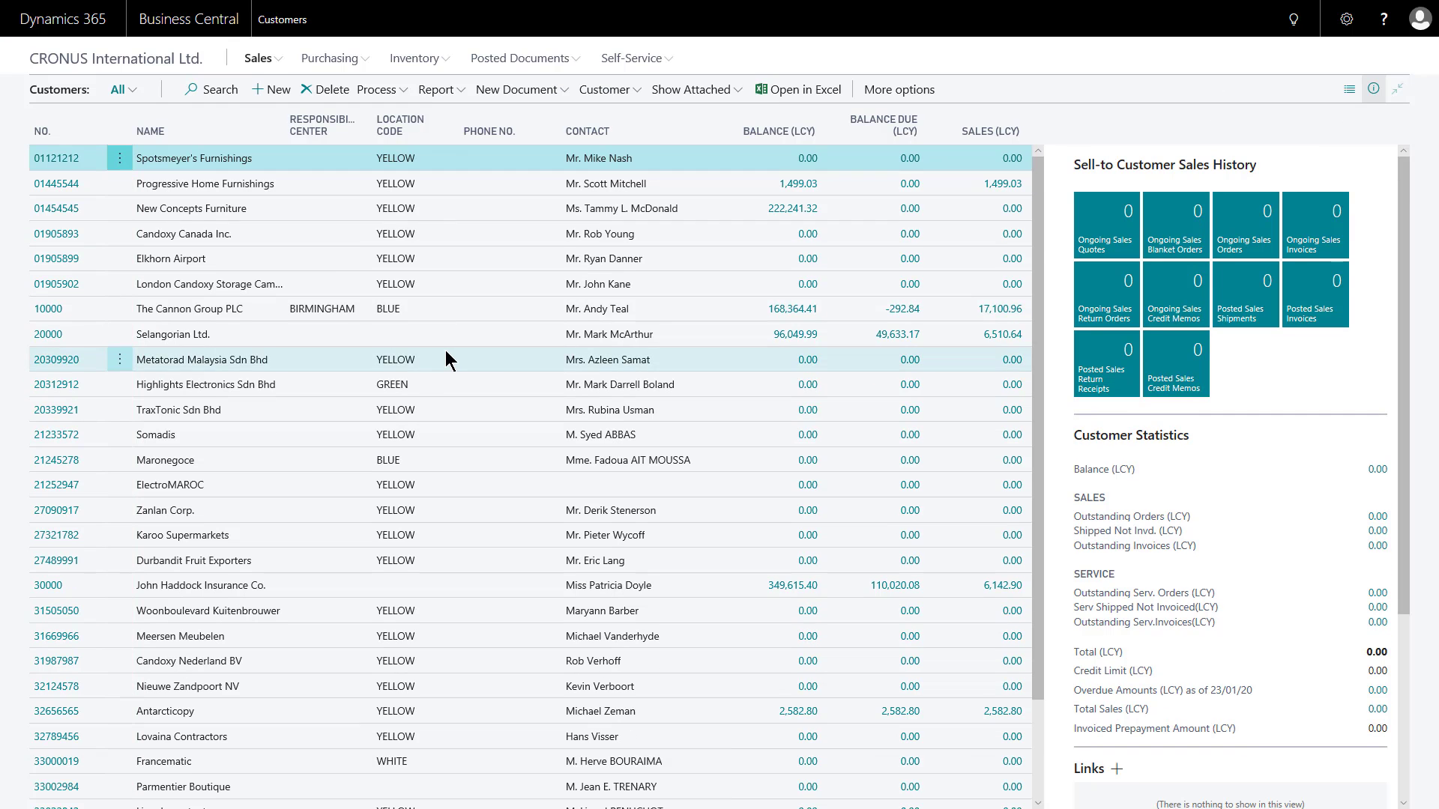